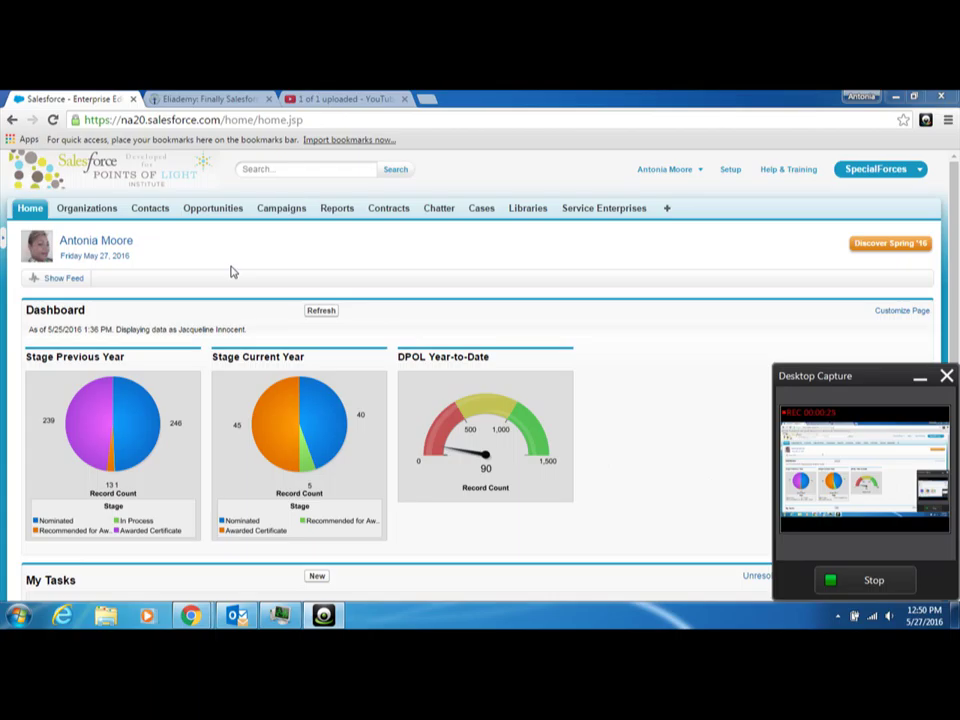
Start a new contact from the Contacts tab with the National Service Member record type.
left_click(148, 213)
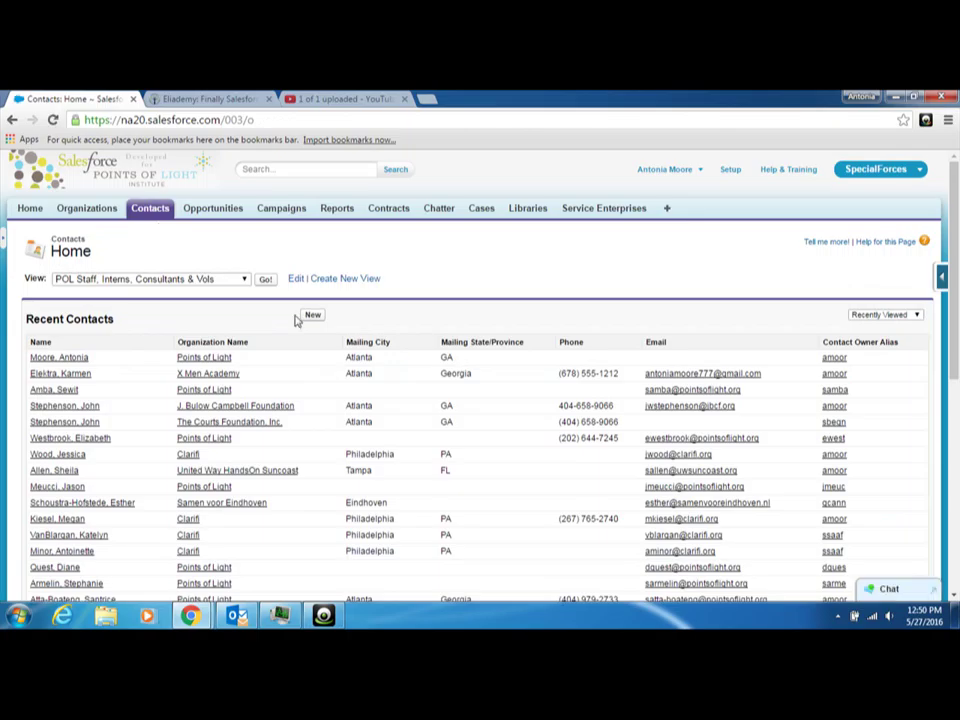
left_click(314, 316)
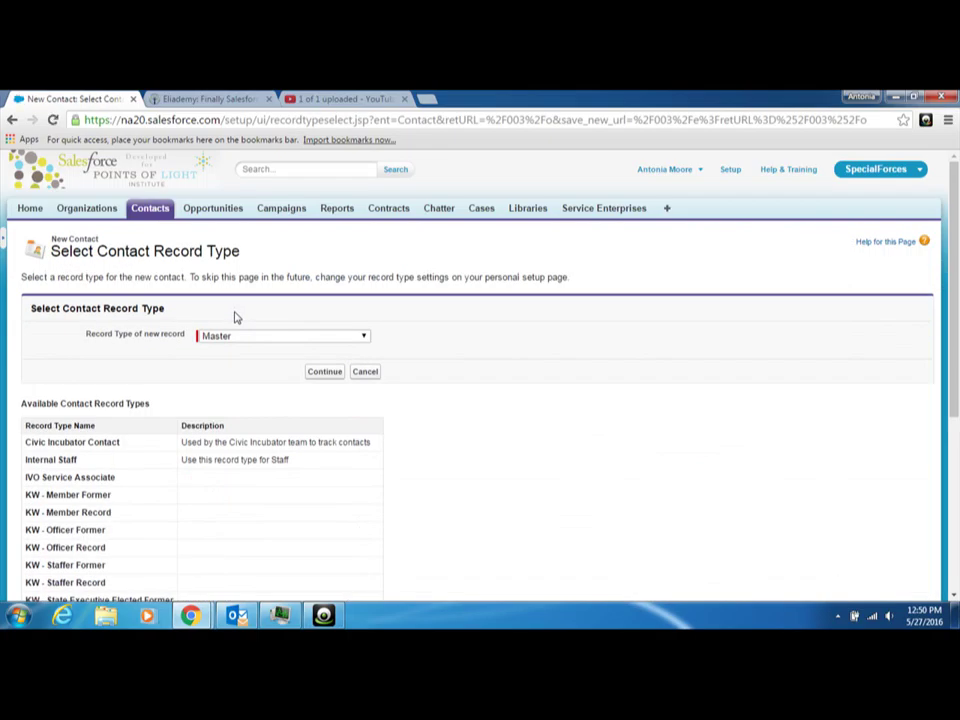
left_click(363, 337)
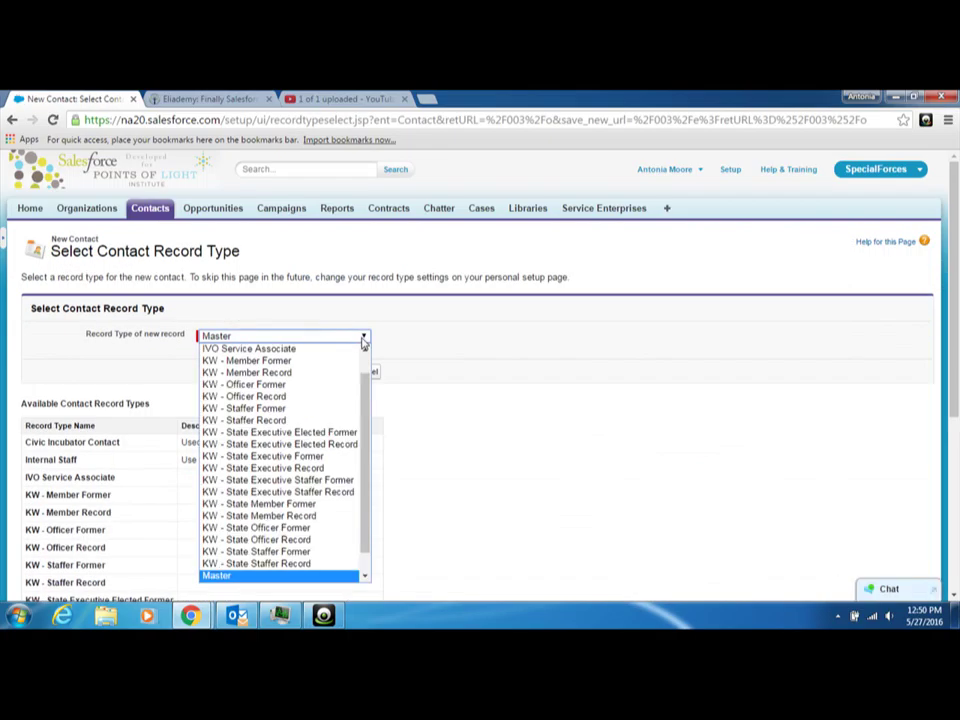
scroll(365, 480, "down", 1)
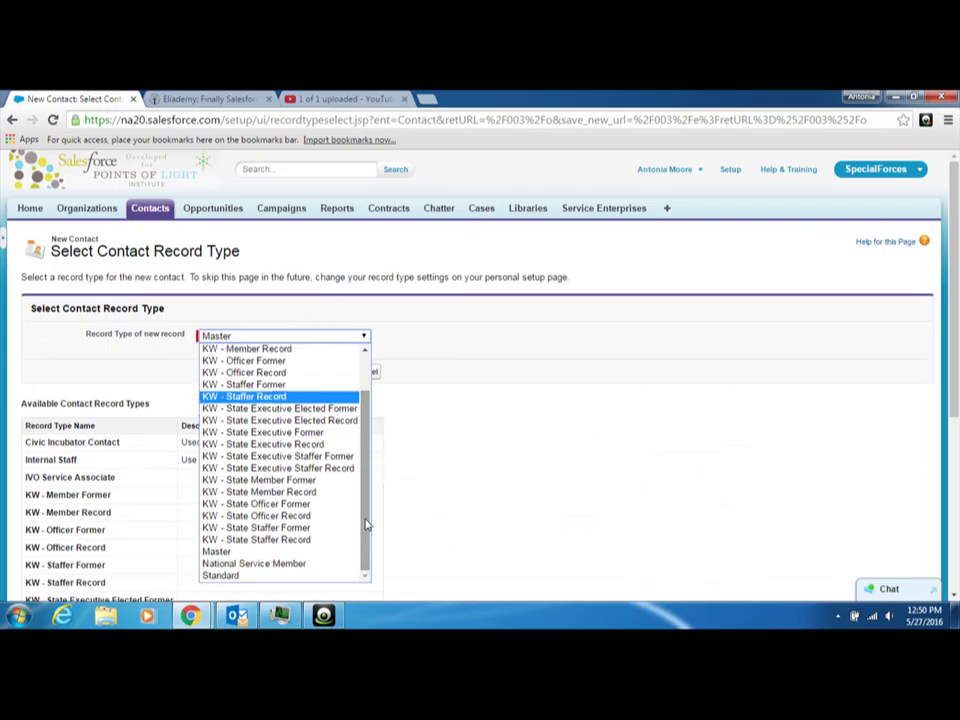
left_click(302, 565)
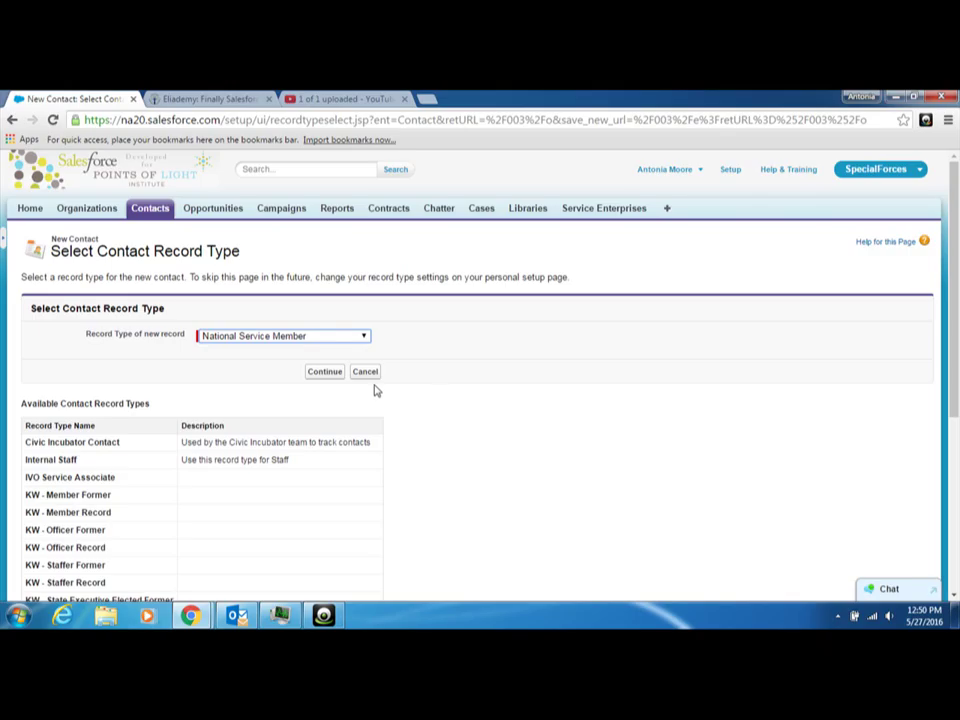
Continue to the contact form and fill in the contact's first and last name from suggestions.
left_click(333, 376)
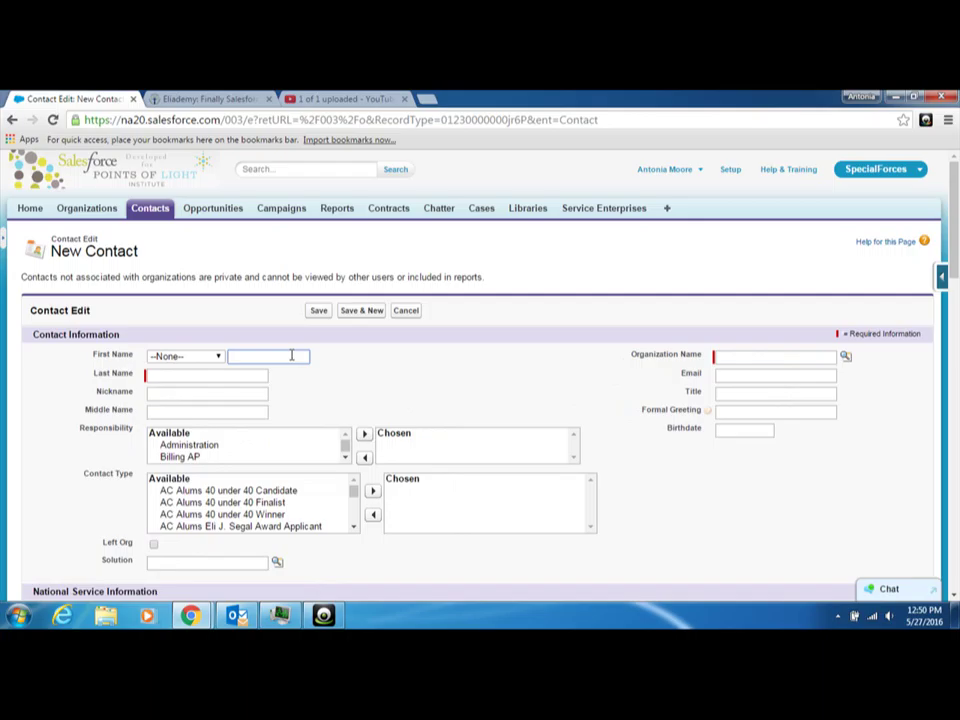
type("Sponge Bob")
left_click(283, 377)
left_click(230, 376)
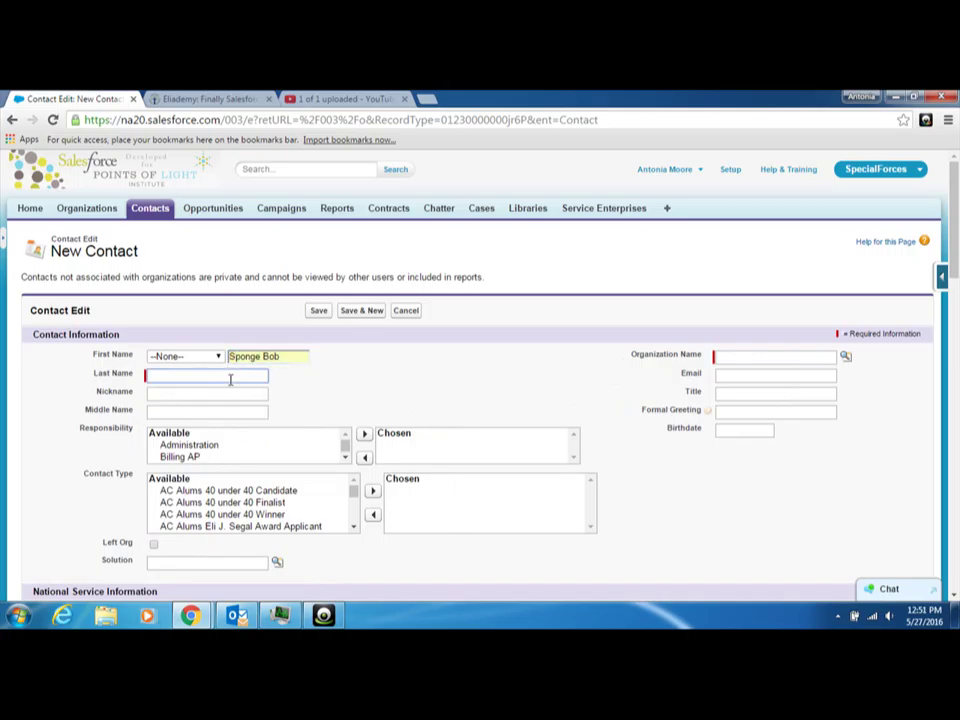
type("Square Pants")
left_click(223, 392)
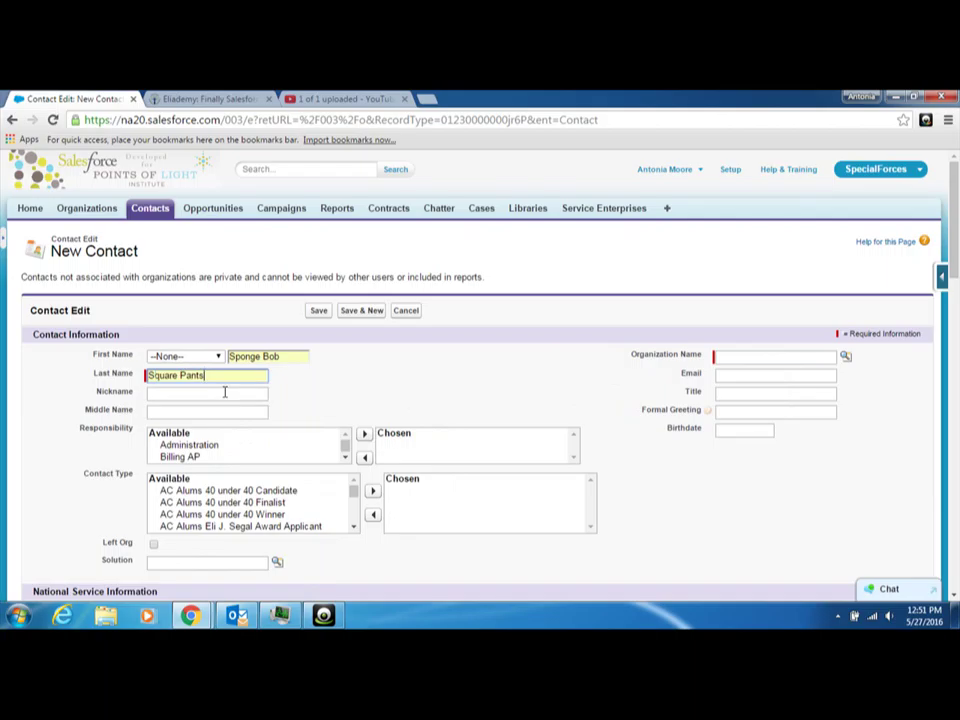
Set the contact's Organization Name to X Men Academy.
left_click(743, 357)
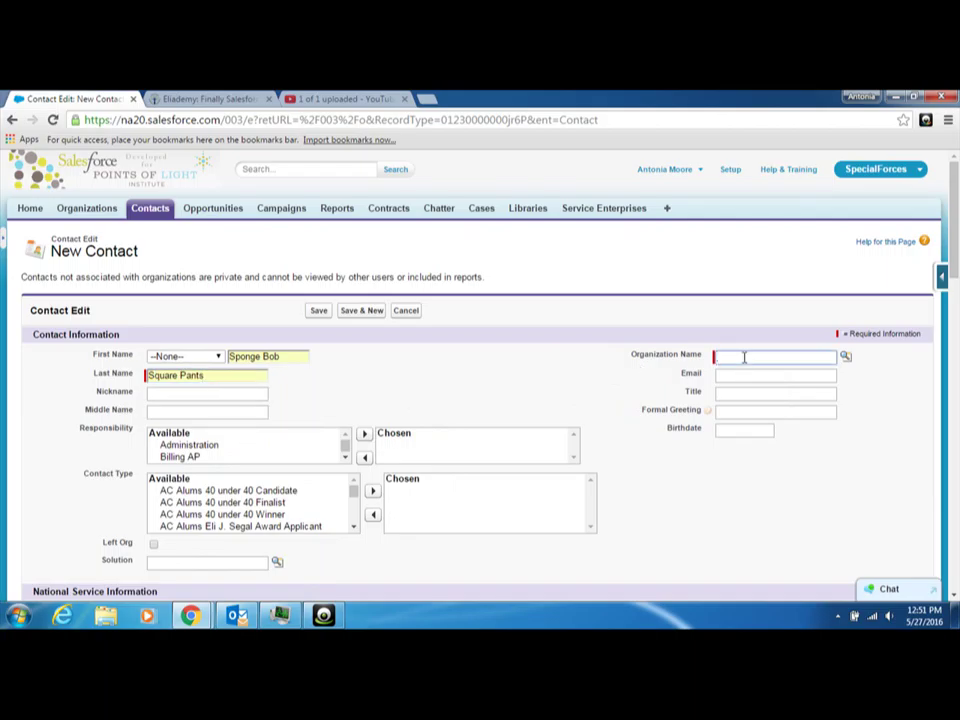
type("x")
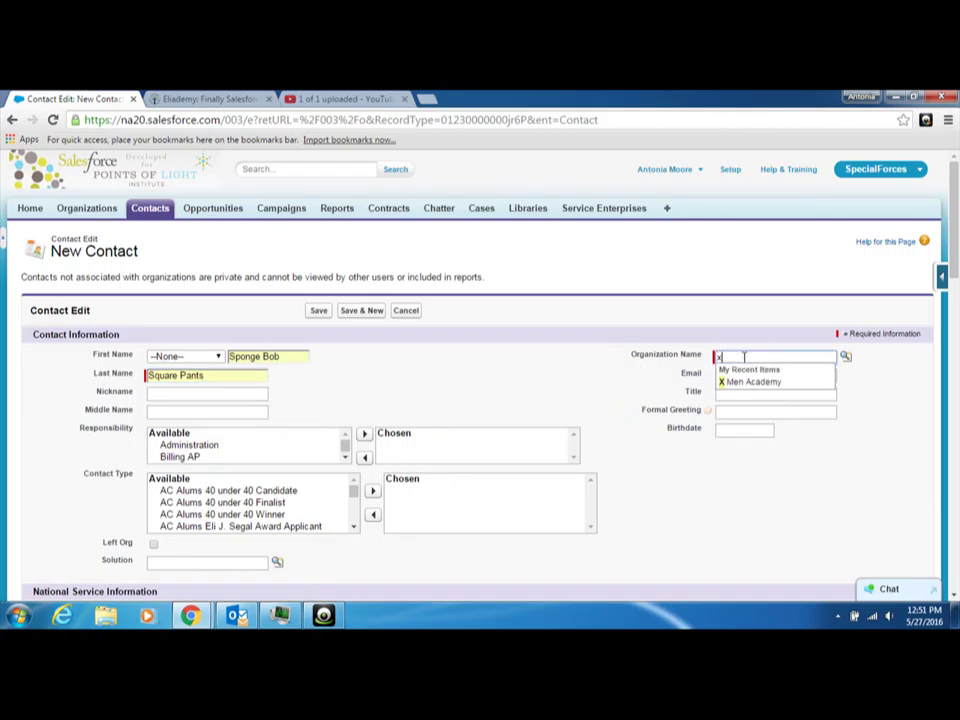
left_click(753, 384)
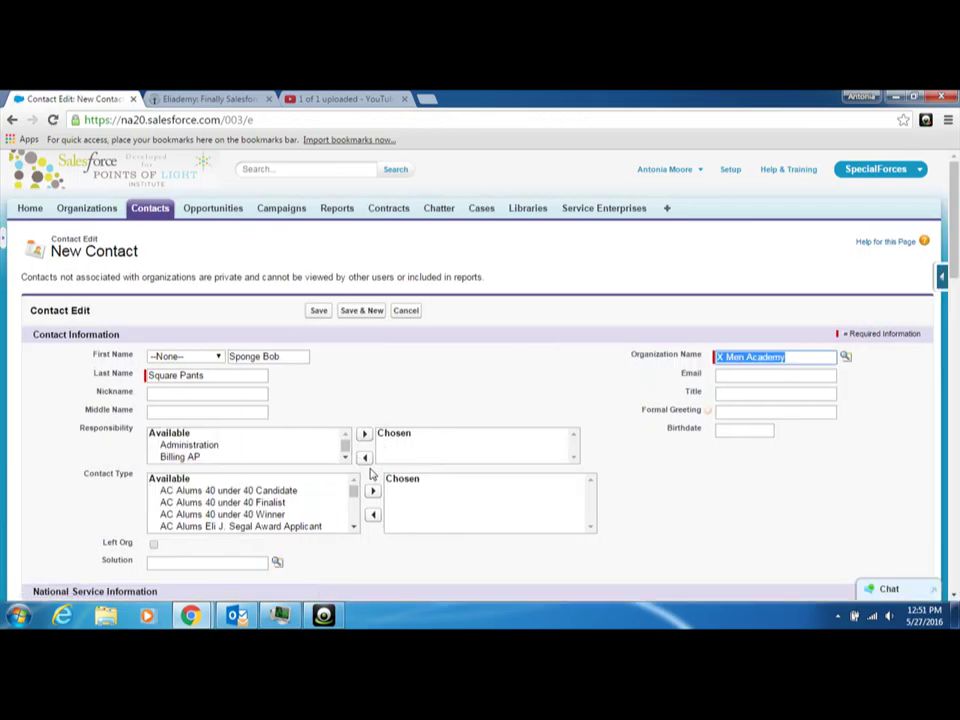
Set the National Service Program picklist to VISTA.
scroll(340, 525, "down", 2)
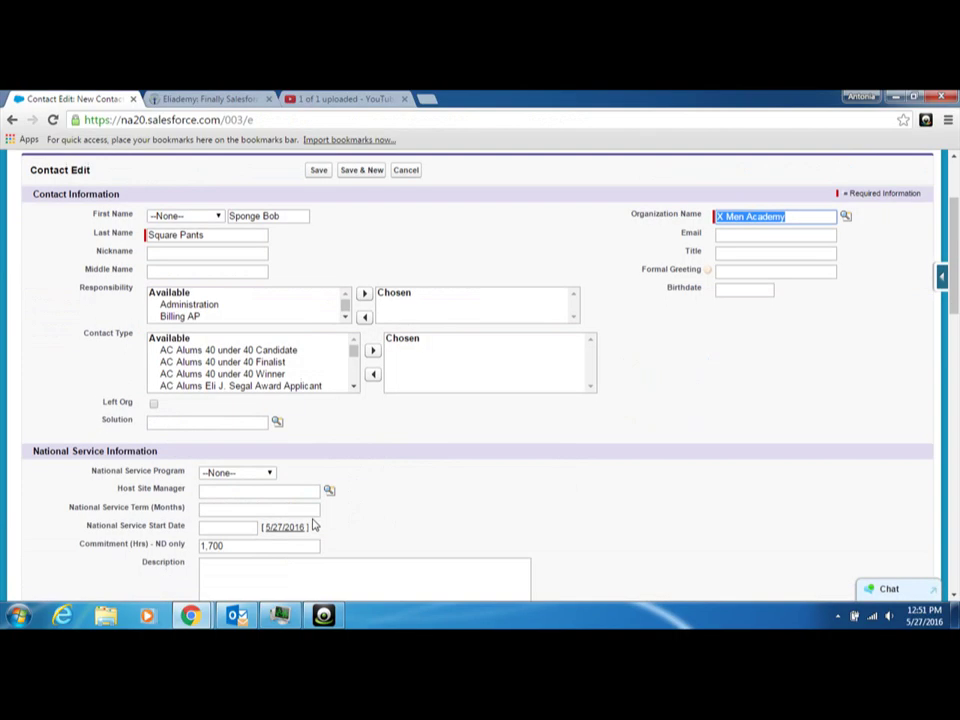
left_click(258, 474)
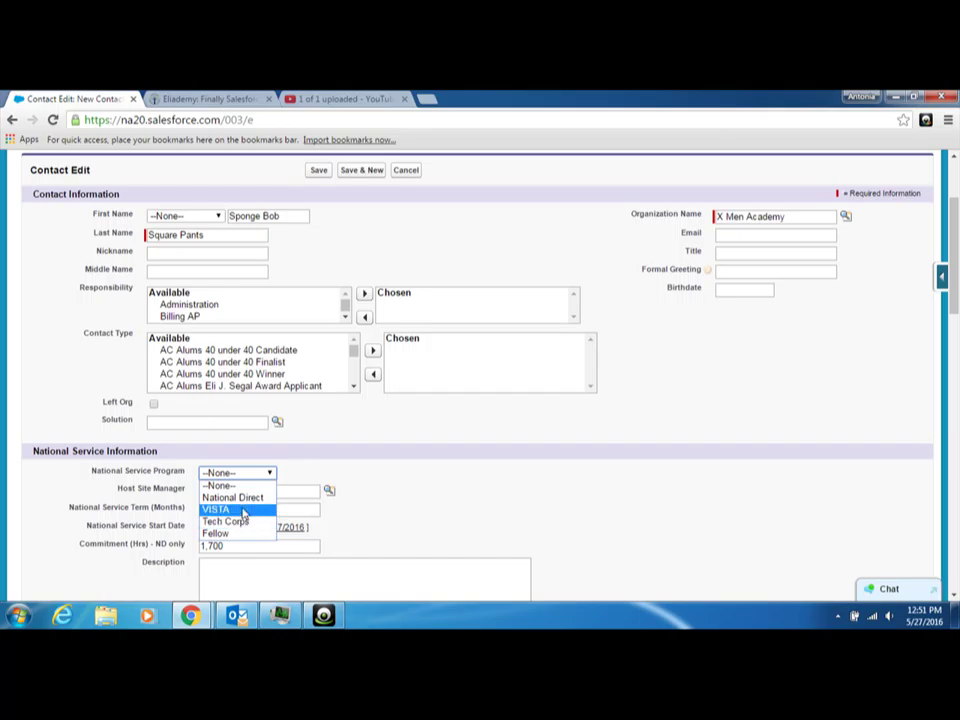
left_click(243, 511)
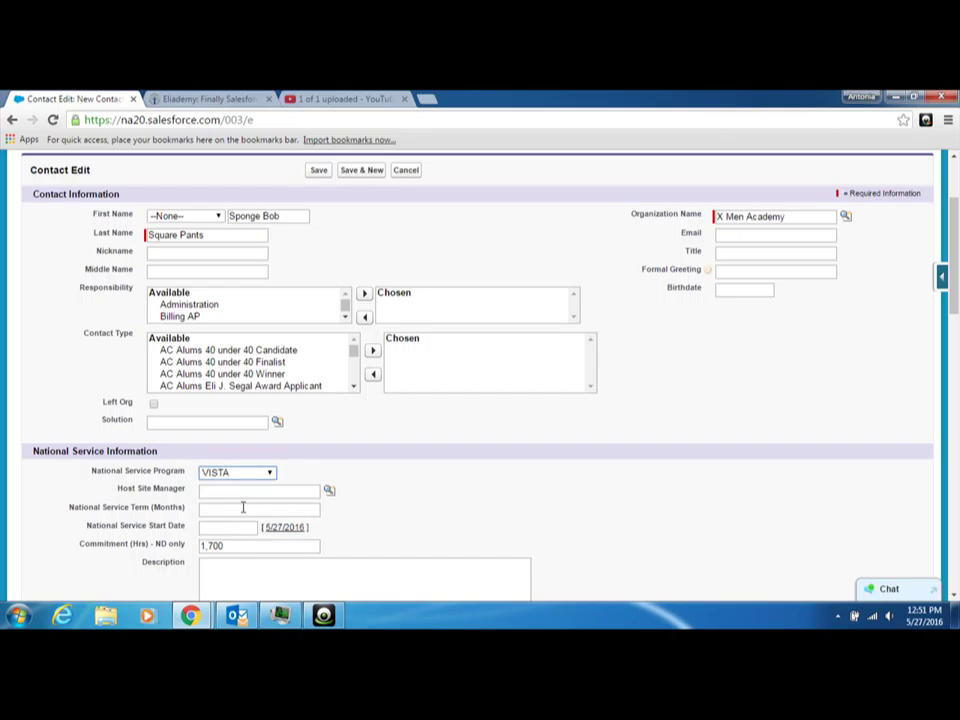
left_click(266, 476)
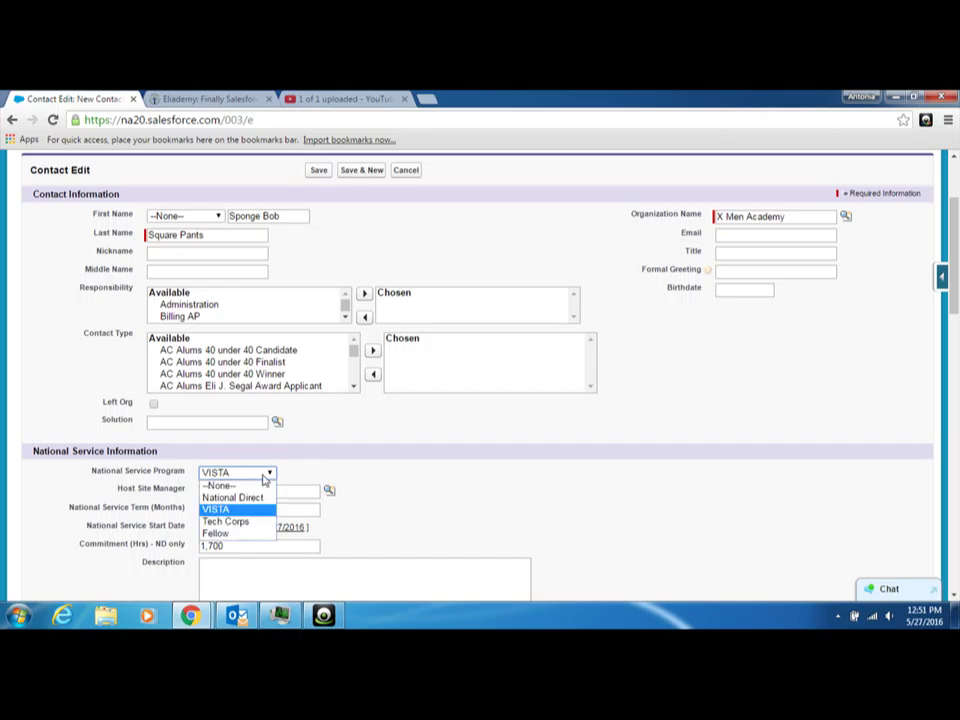
left_click(265, 477)
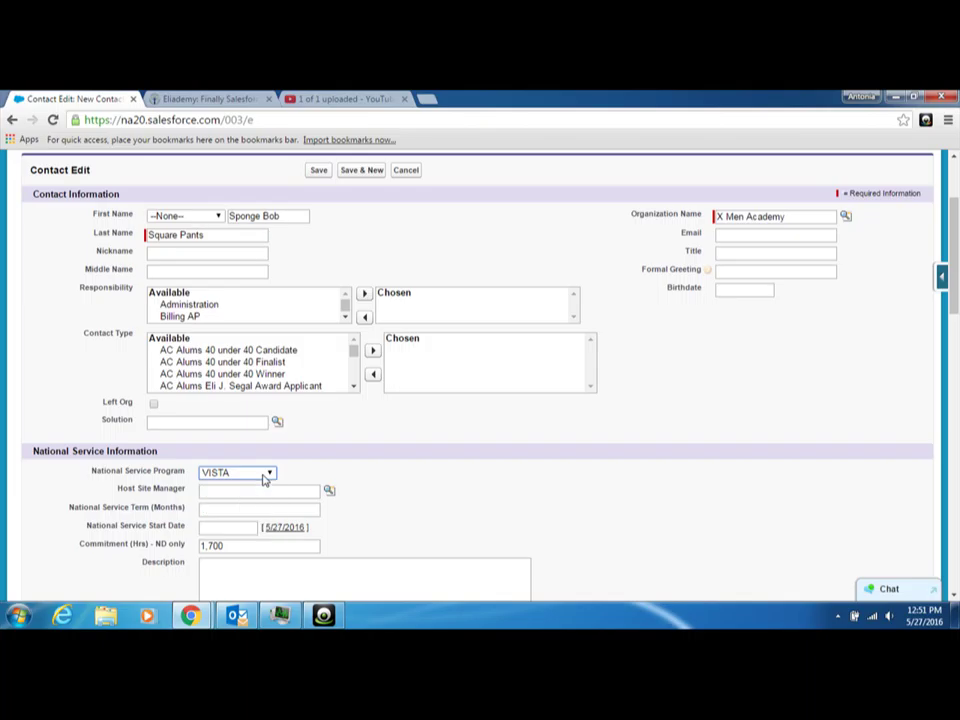
Assign the host site manager by searching 'an' and picking the suggested user.
left_click(273, 491)
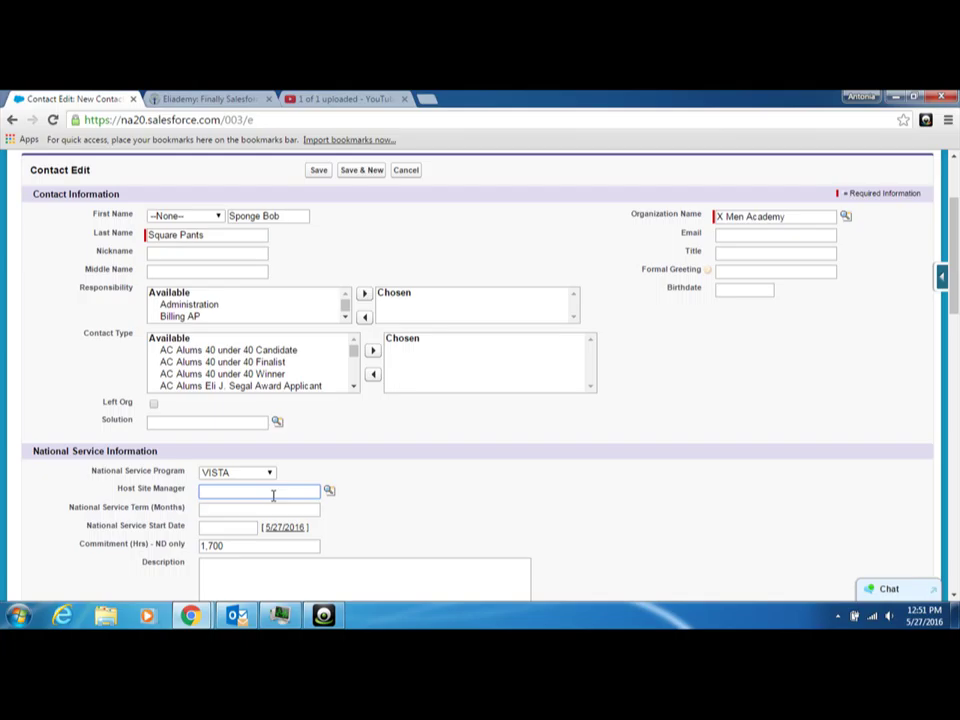
type("an")
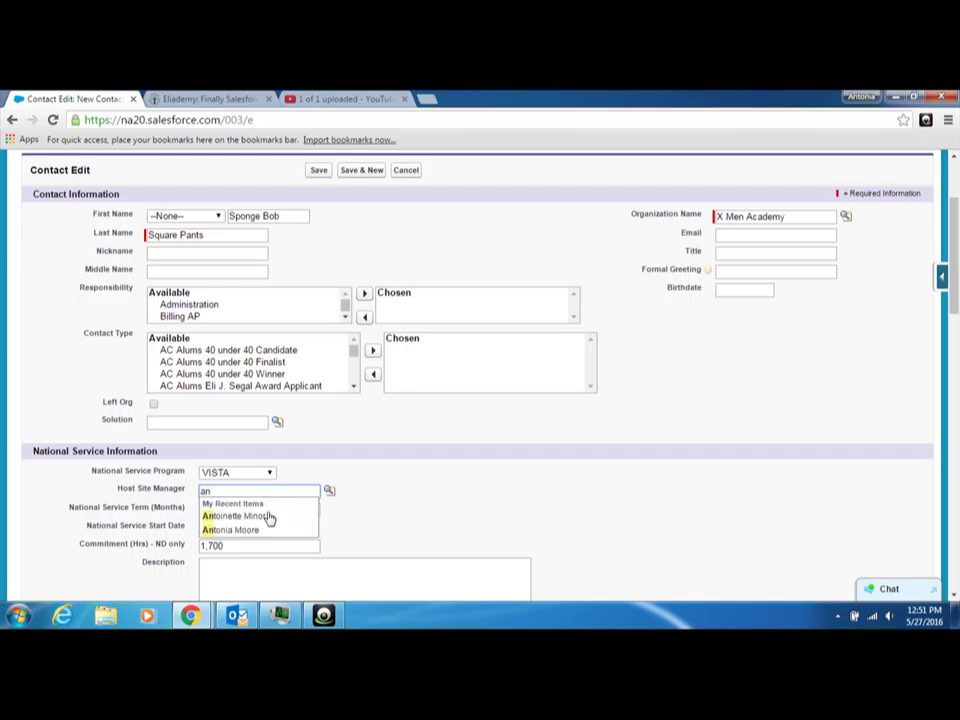
left_click(261, 531)
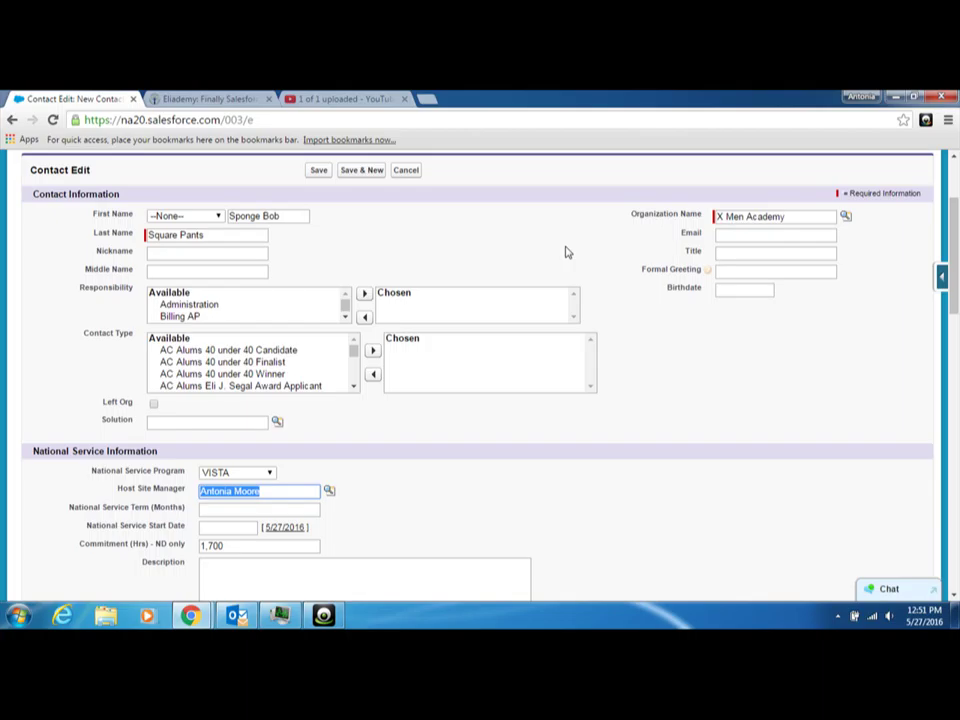
Re-link the contact's organization to X Men Academy.
left_click_drag(799, 213, 727, 220)
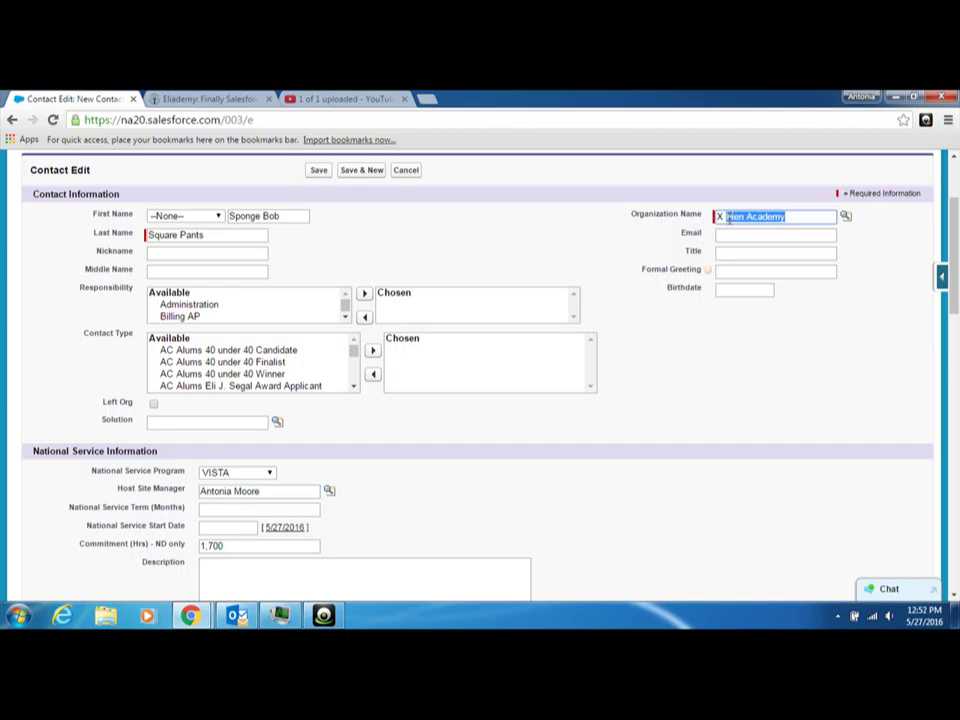
key("BackSpace")
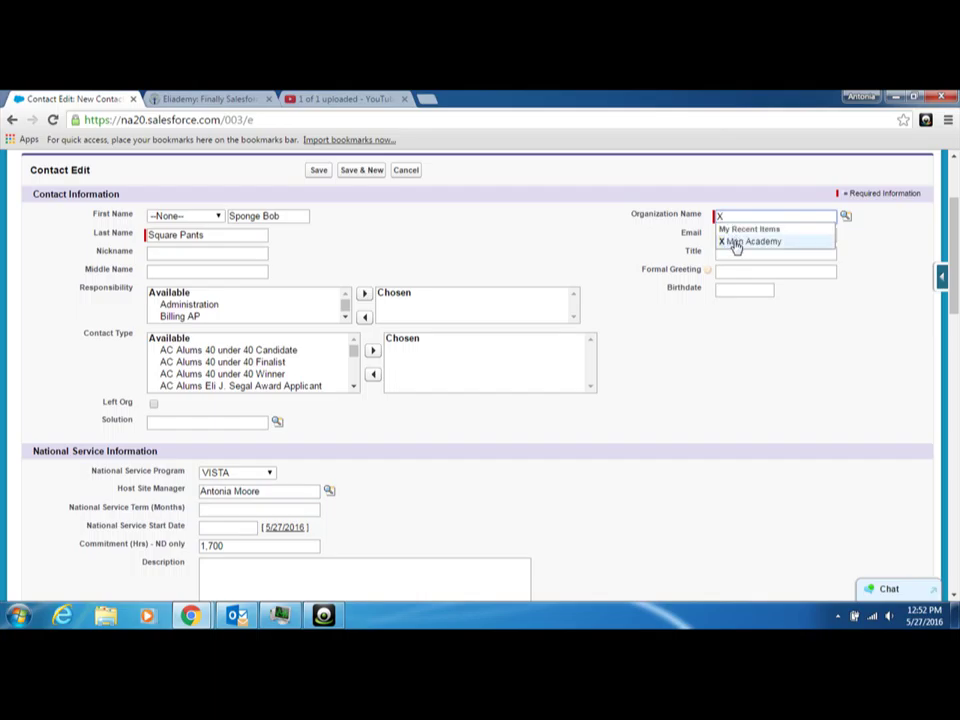
left_click(735, 242)
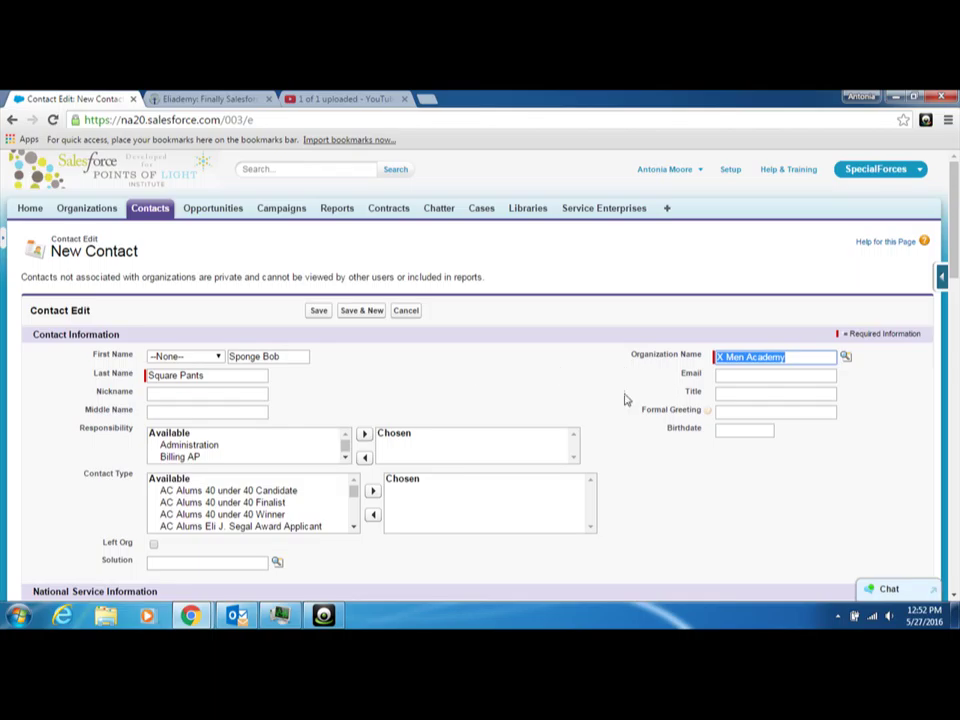
Set National Service Term to 12 months and the start date to 5/23/2016.
scroll(650, 473, "down", 2)
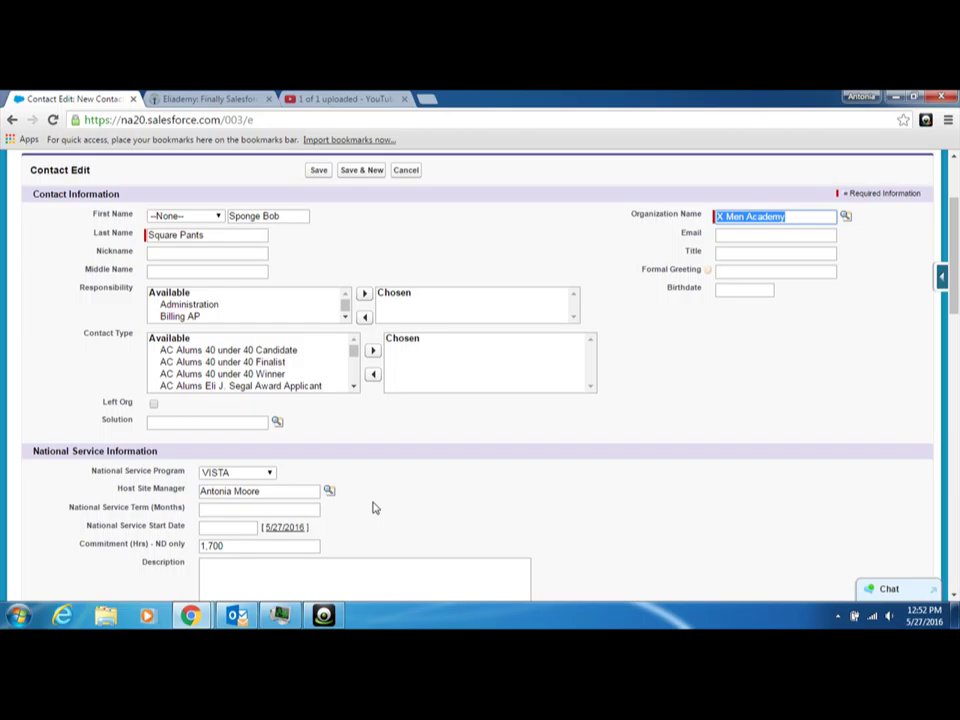
left_click(268, 509)
type("12")
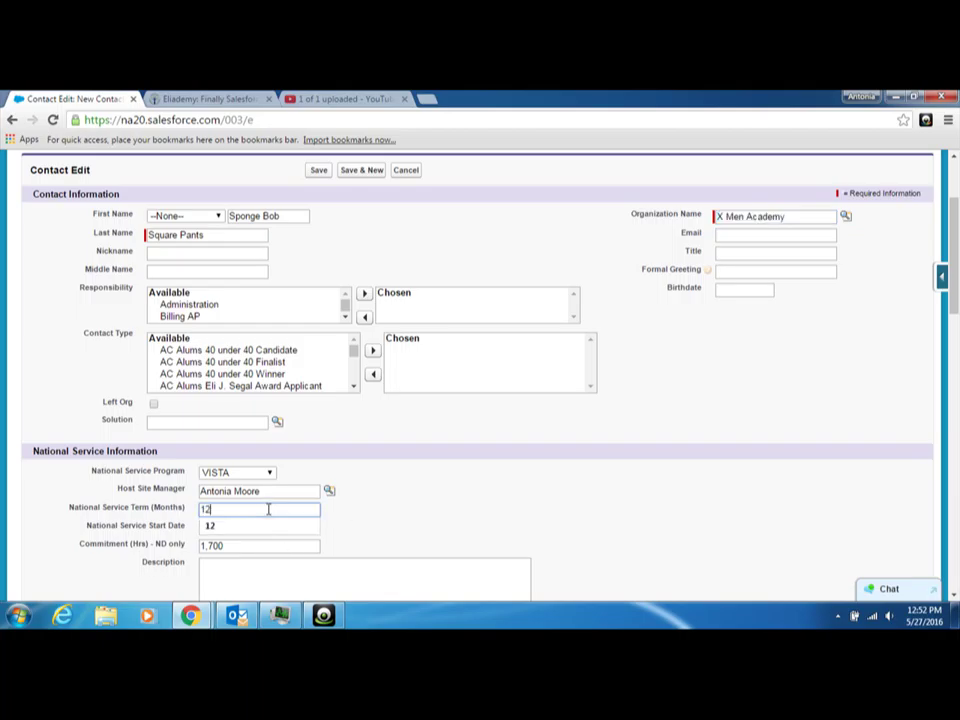
left_click(264, 528)
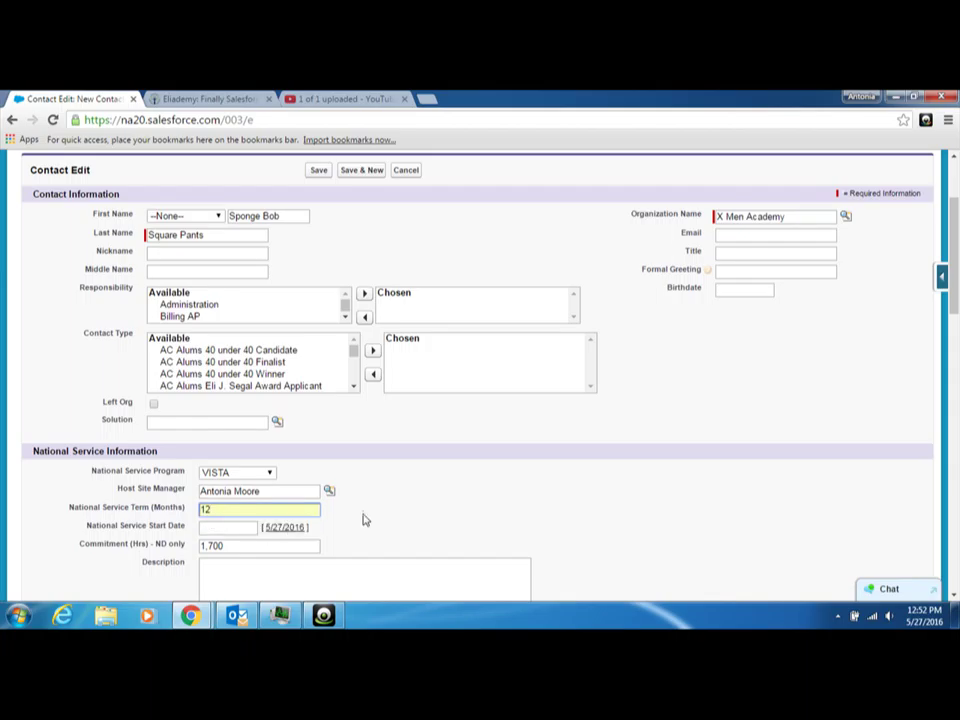
left_click(238, 527)
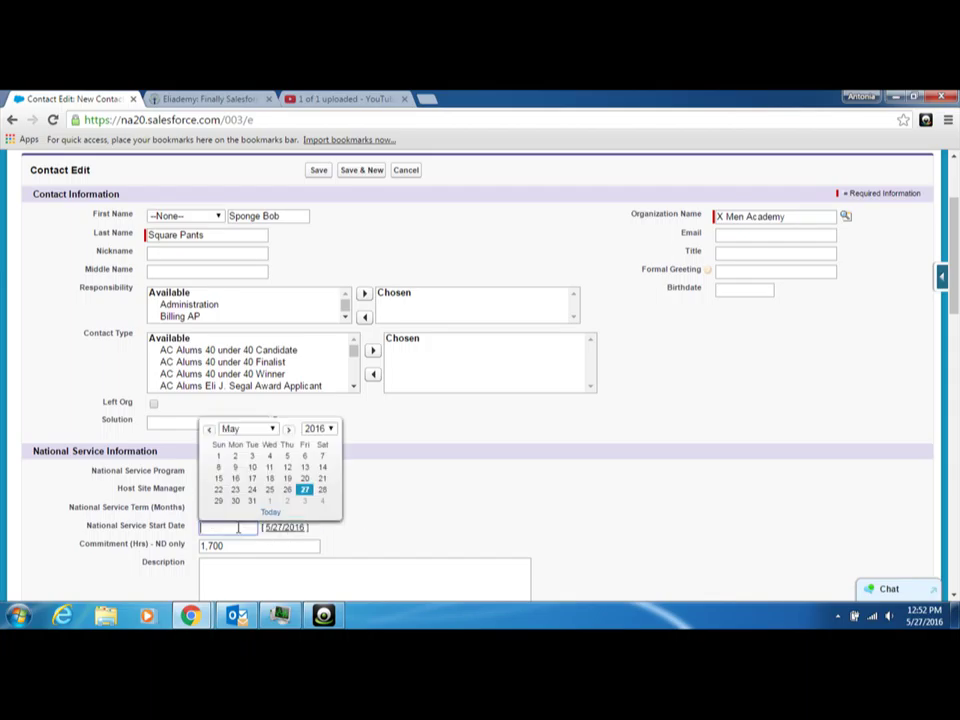
left_click(235, 489)
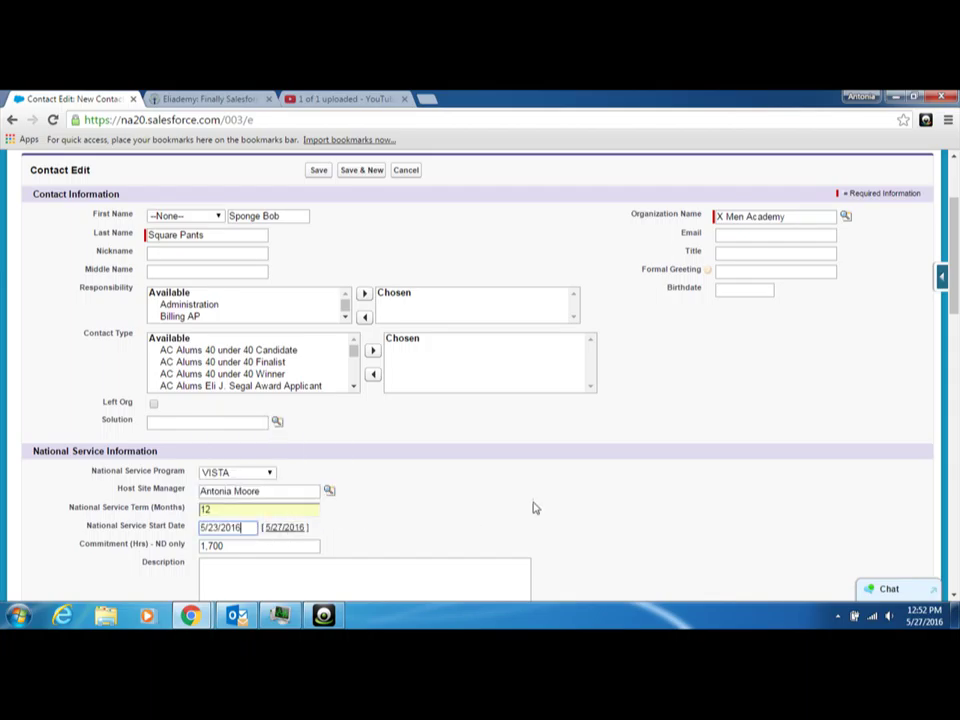
scroll(540, 506, "down", 3)
scroll(535, 524, "down", 8)
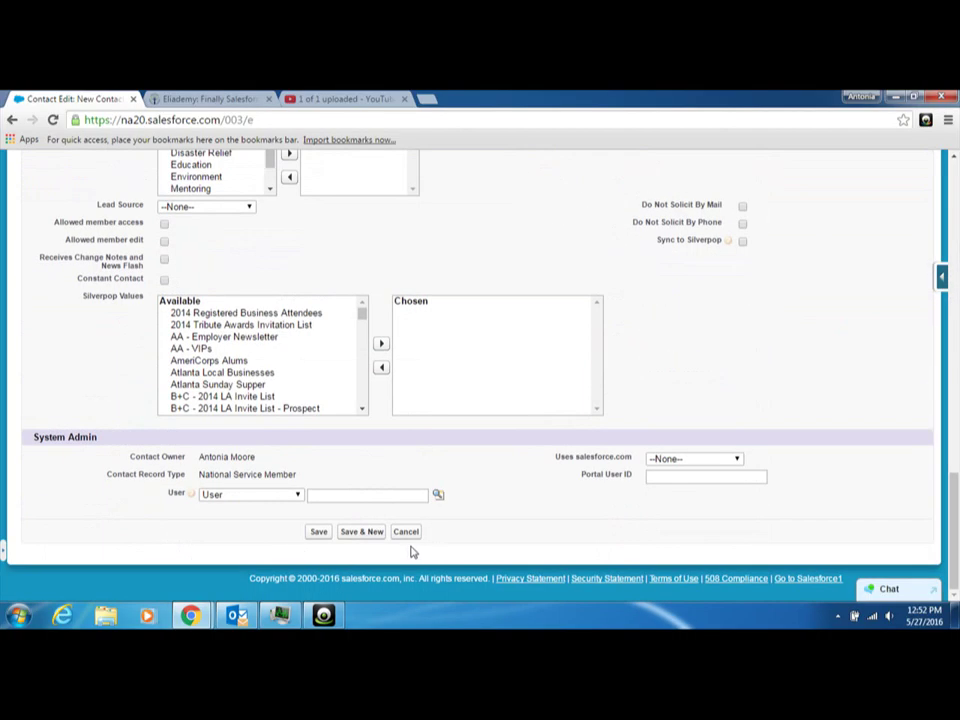
left_click(317, 533)
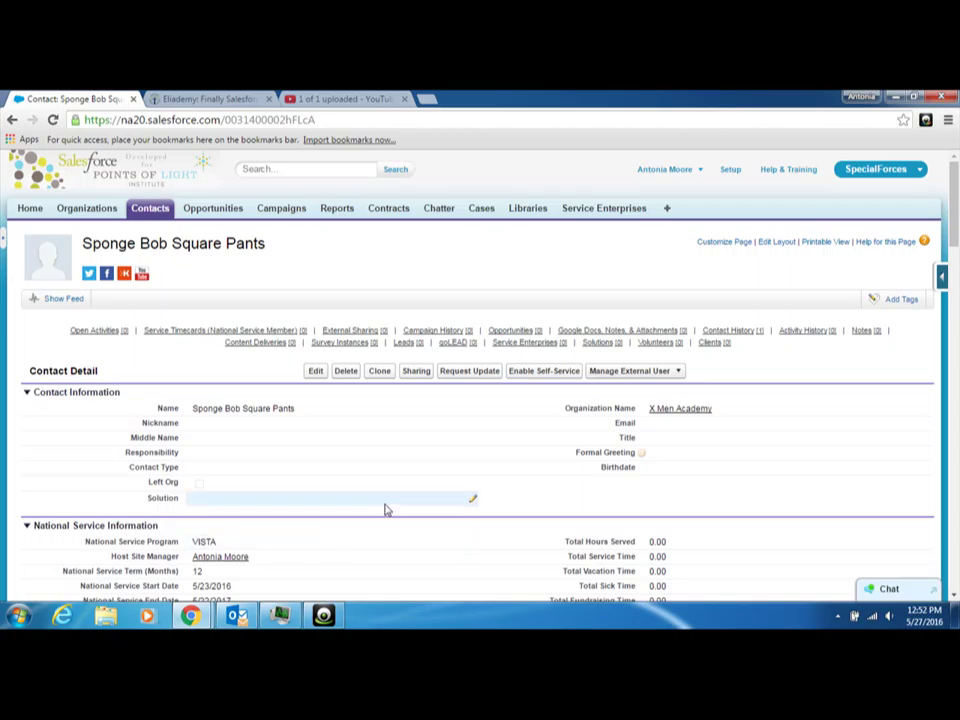
scroll(380, 518, "down", 3)
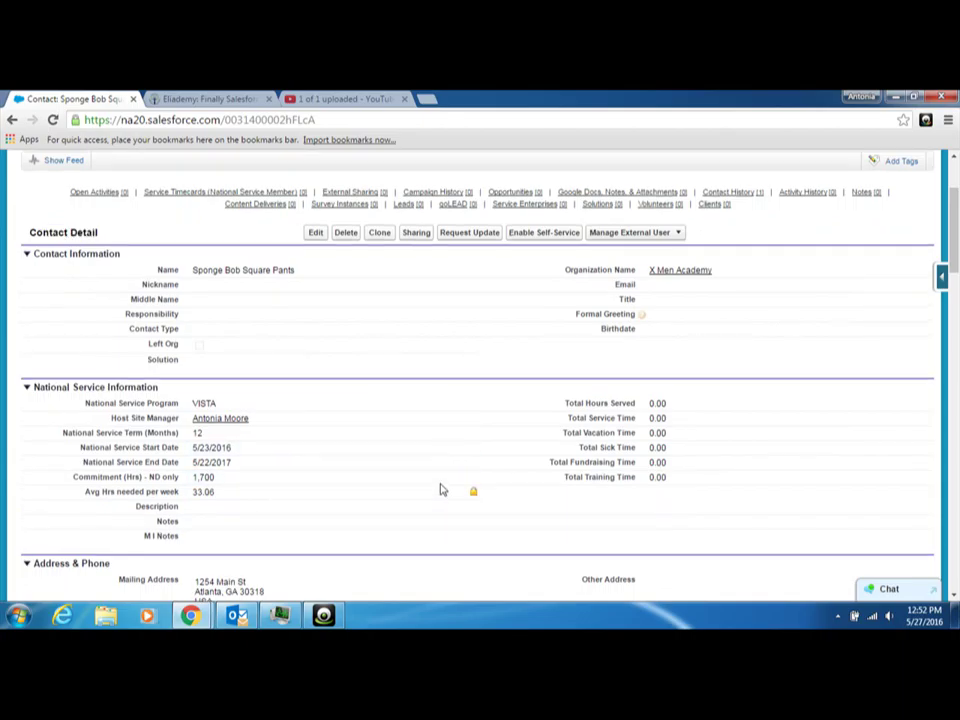
scroll(430, 482, "up", 2)
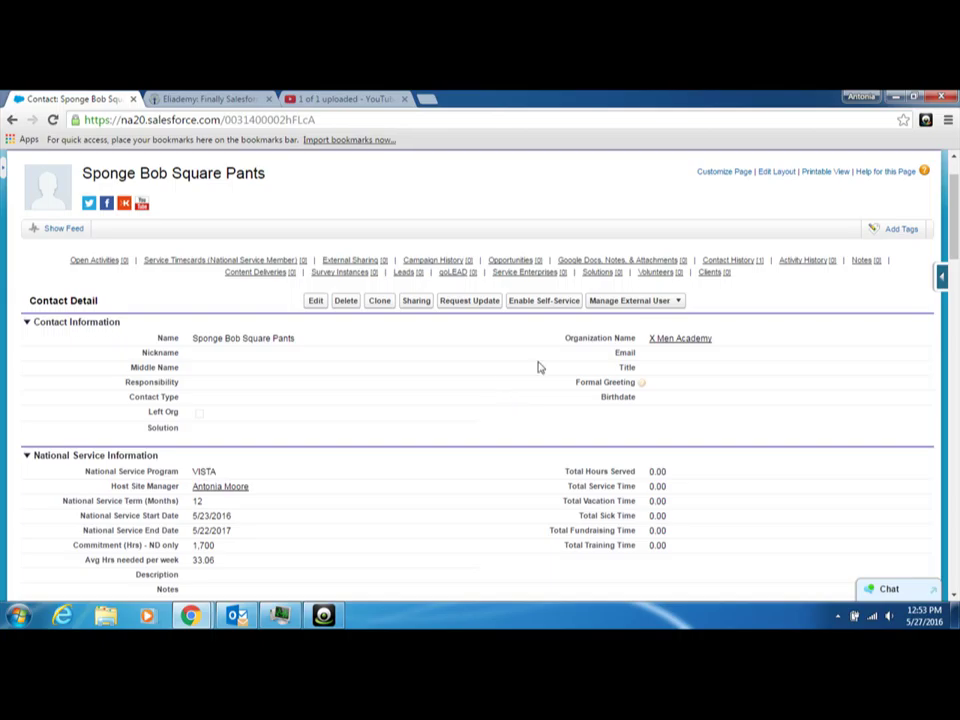
Choose Enable Customer User from the contact's Manage External User menu.
left_click(679, 304)
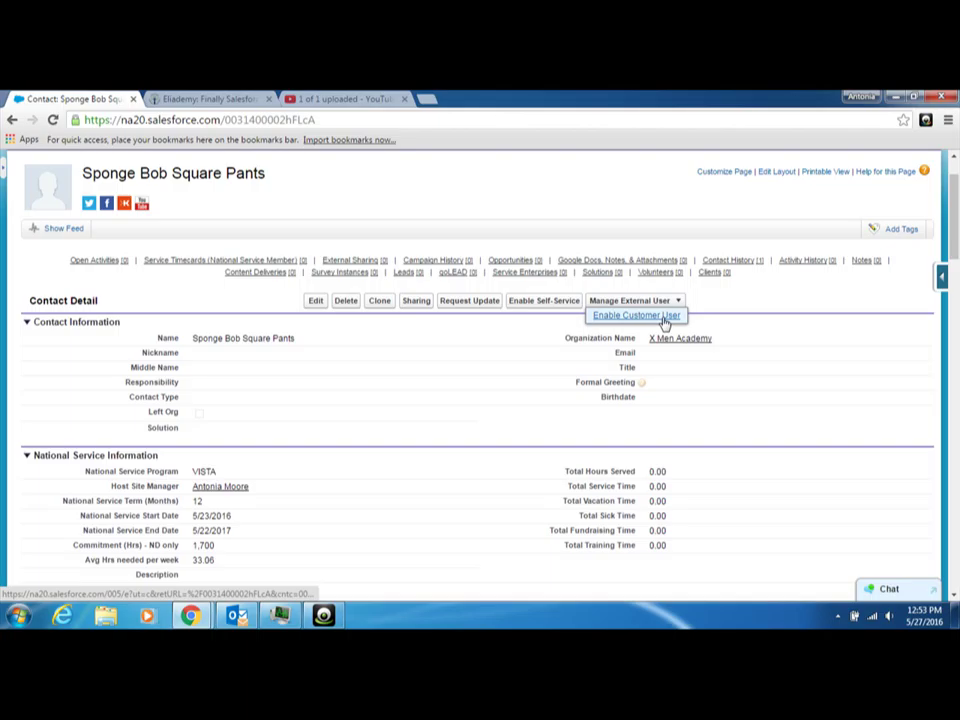
left_click(636, 315)
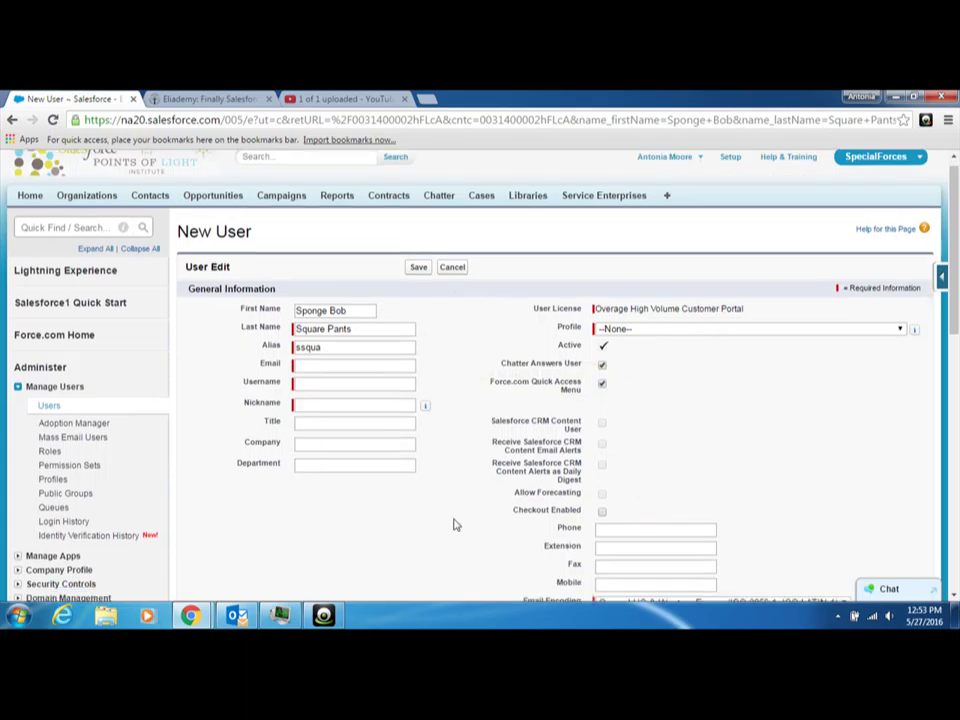
Save the New User form, revealing required Email, Username, Nickname and Profile fields.
scroll(454, 523, "down", 2)
scroll(527, 493, "down", 5)
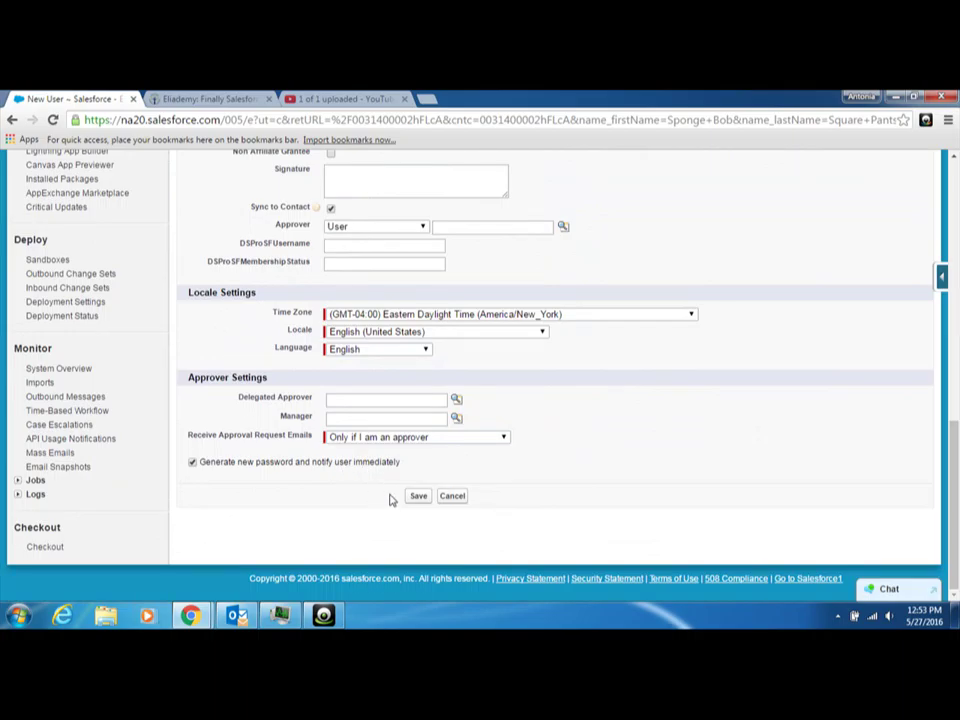
left_click(419, 497)
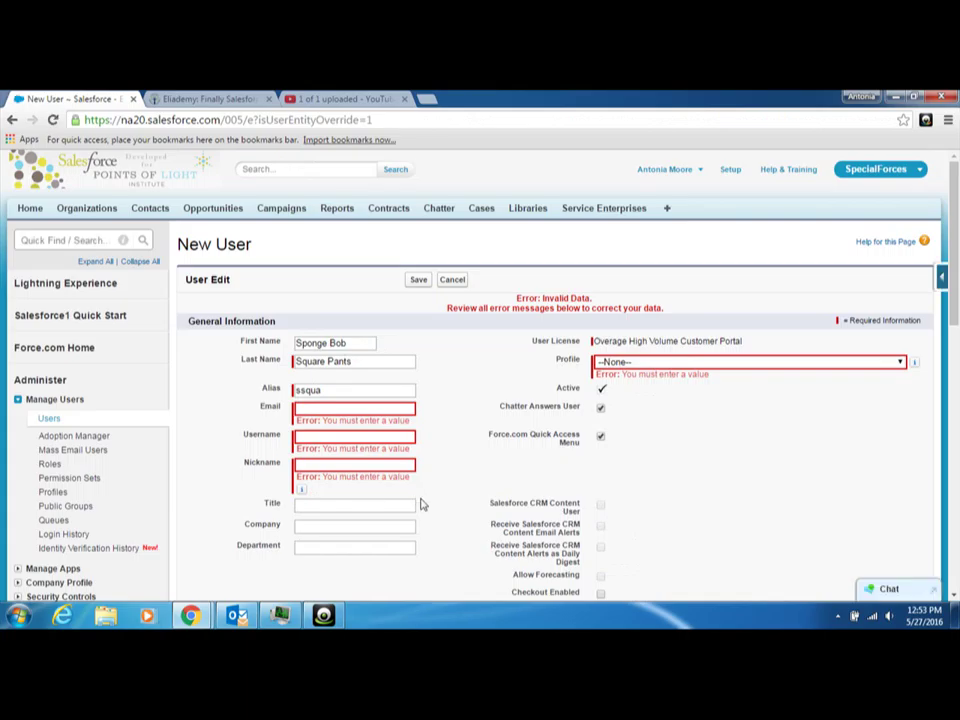
Enter the user's e-mail address so Username and Nickname auto-fill.
left_click(361, 407)
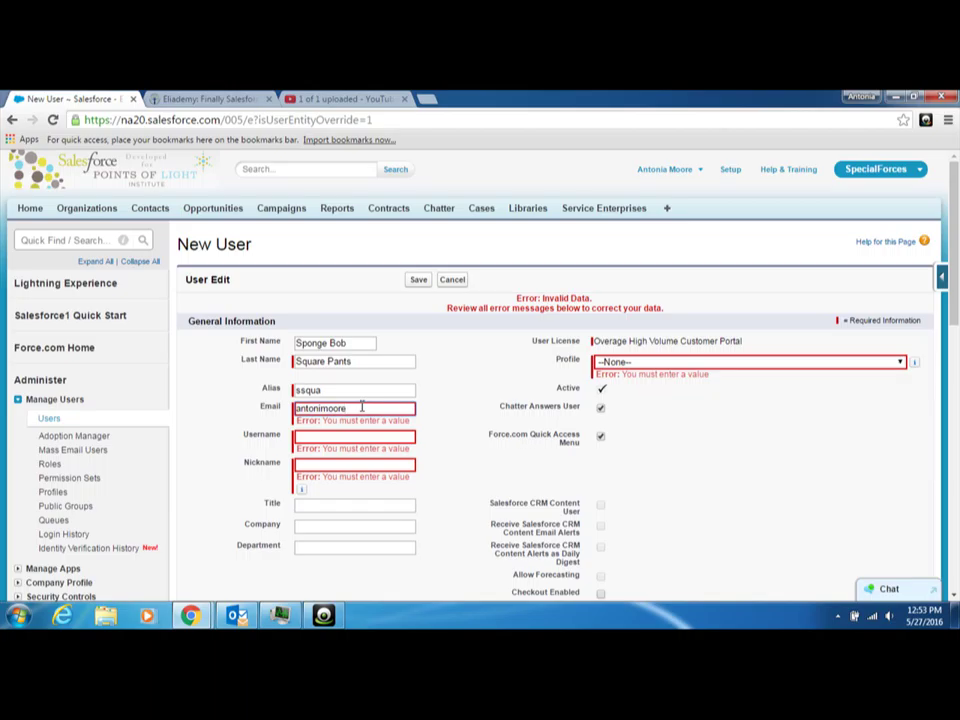
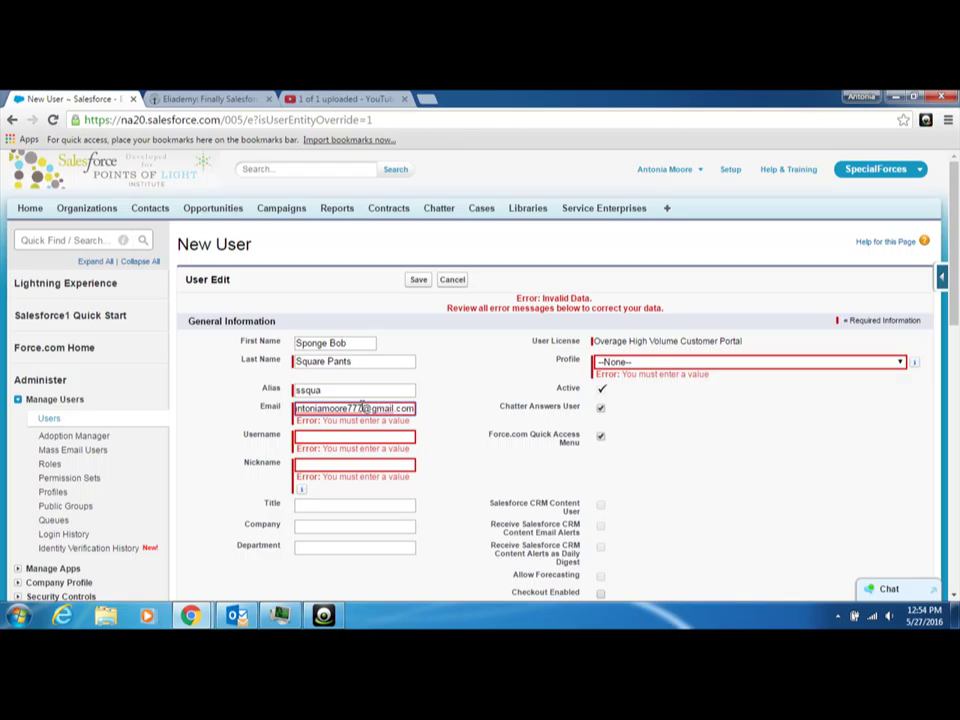
key("Tab")
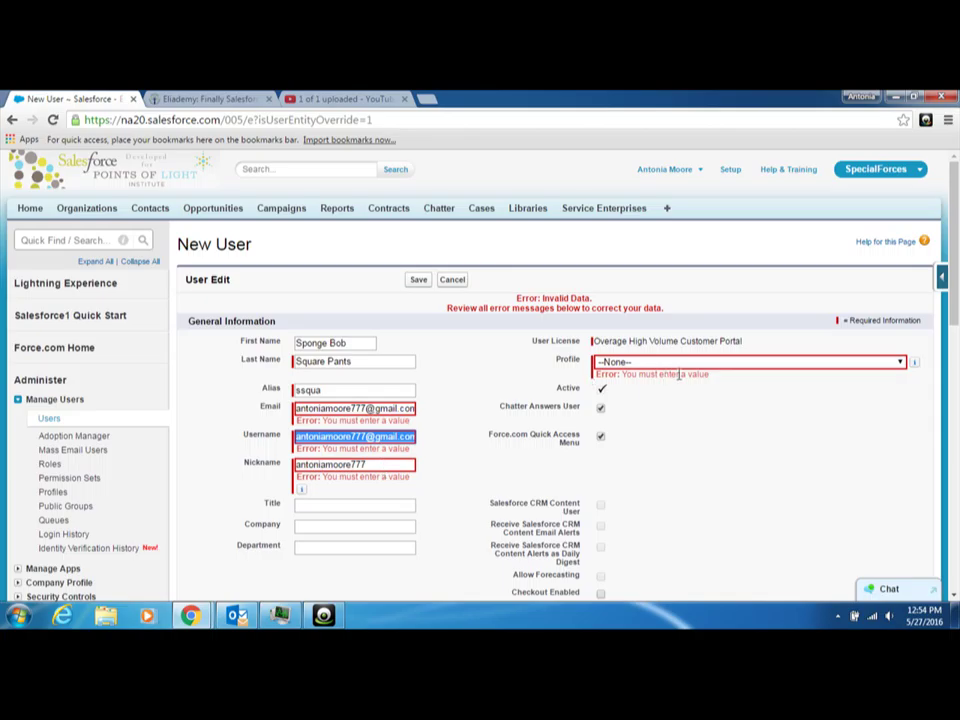
Choose the Customer Portal User - Overage High Volume - ND Service Member profile and save.
left_click(901, 363)
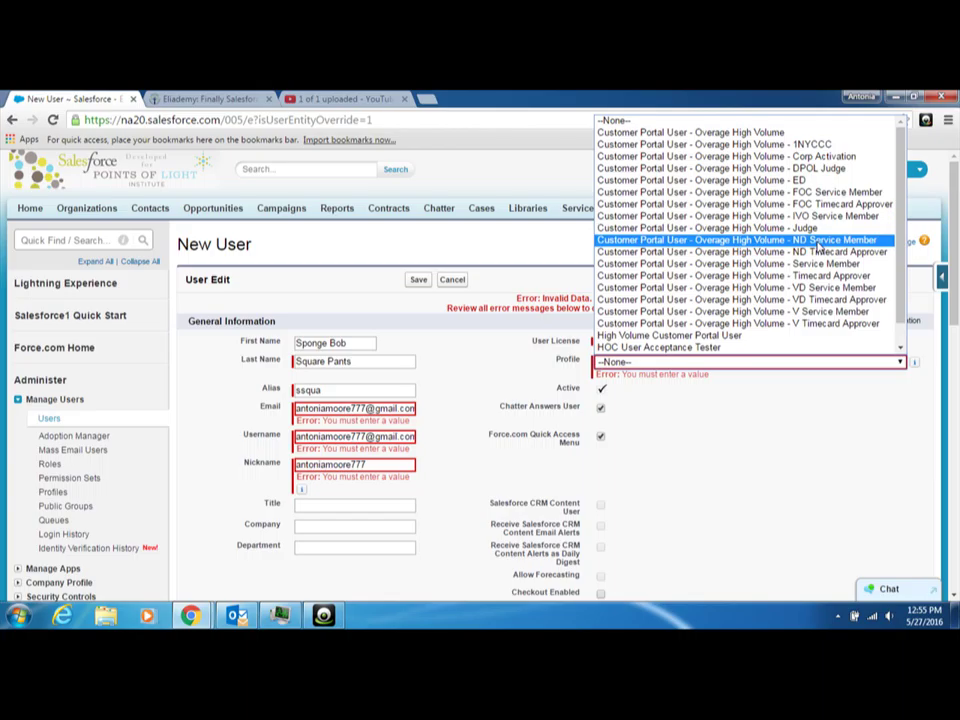
left_click(818, 244)
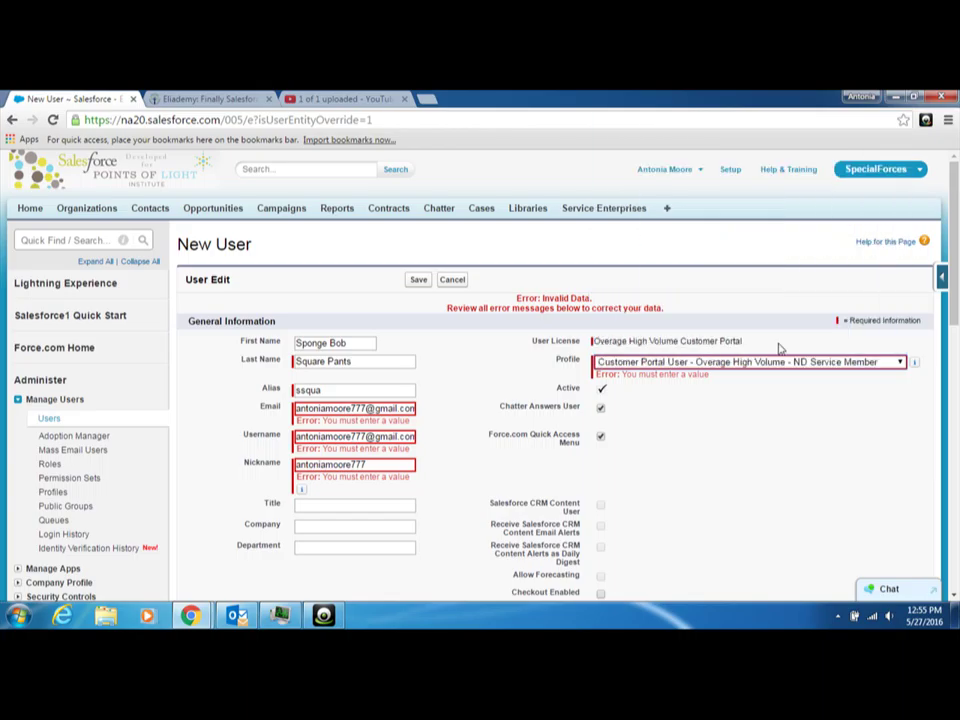
scroll(681, 495, "down", 10)
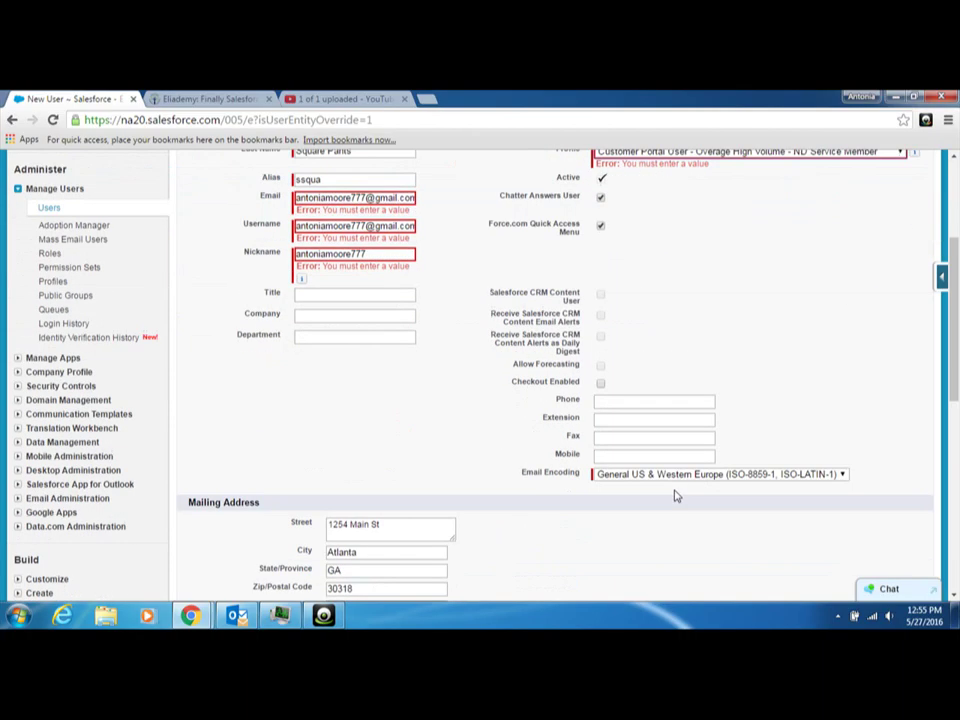
scroll(410, 567, "down", 5)
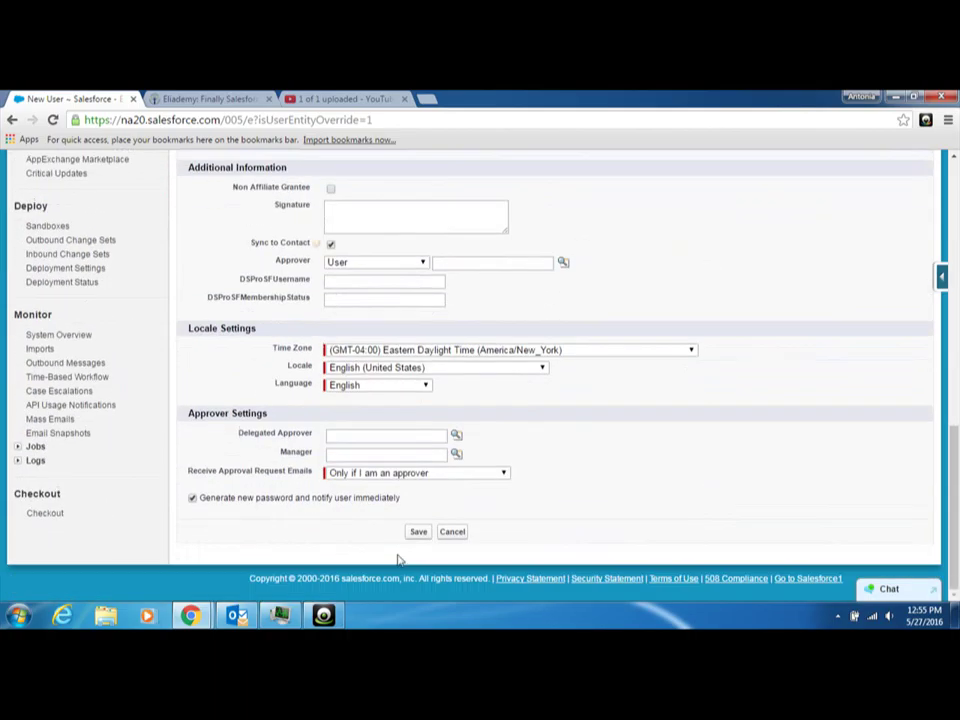
left_click(420, 532)
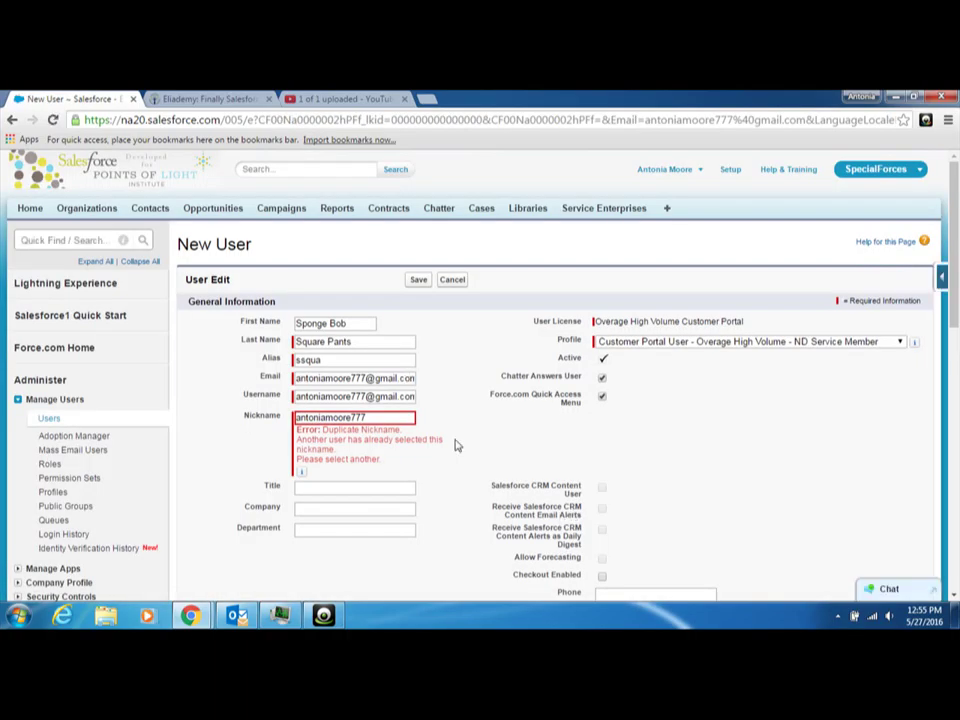
Shorten the duplicate nickname to a unique one and save the portal user.
left_click(367, 418)
key("BackSpace")
key("BackSpace")
key("BackSpace")
key("BackSpace")
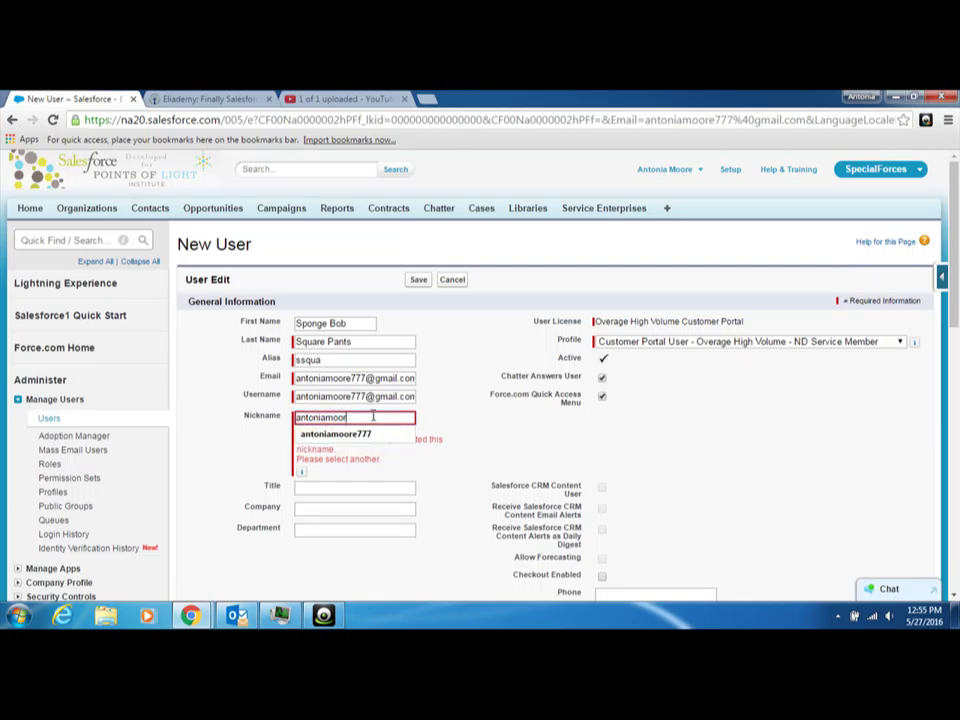
left_click(419, 281)
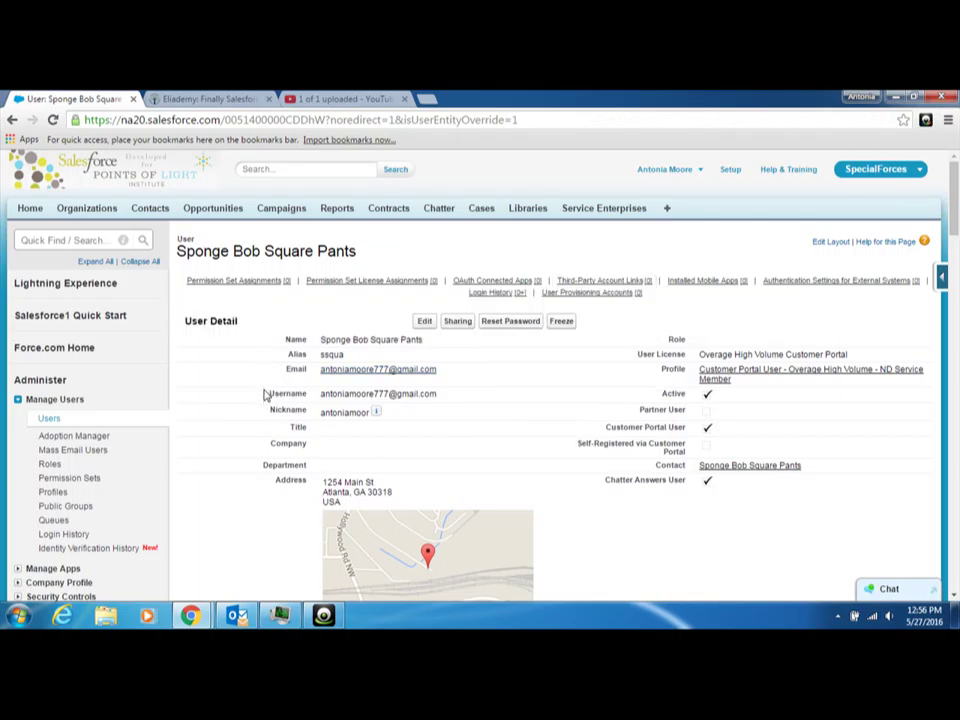
Copy the user's full name from the User Detail page.
left_click(49, 419)
left_click_drag(423, 340, 319, 340)
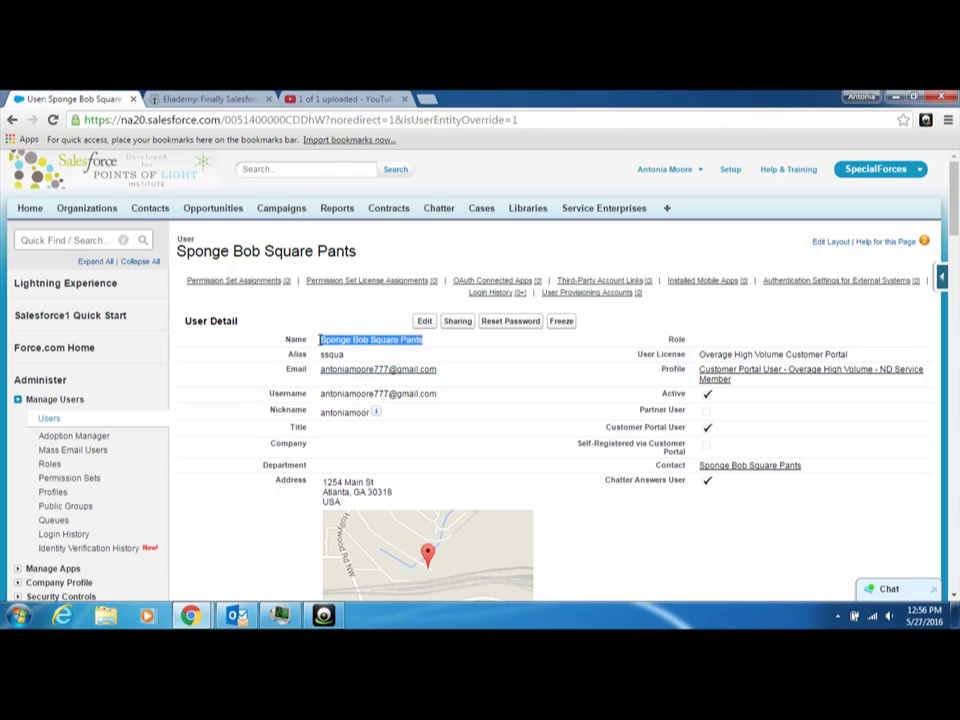
right_click(320, 340)
left_click(350, 345)
Run a global header search for the copied name.
left_click(287, 168)
right_click(287, 168)
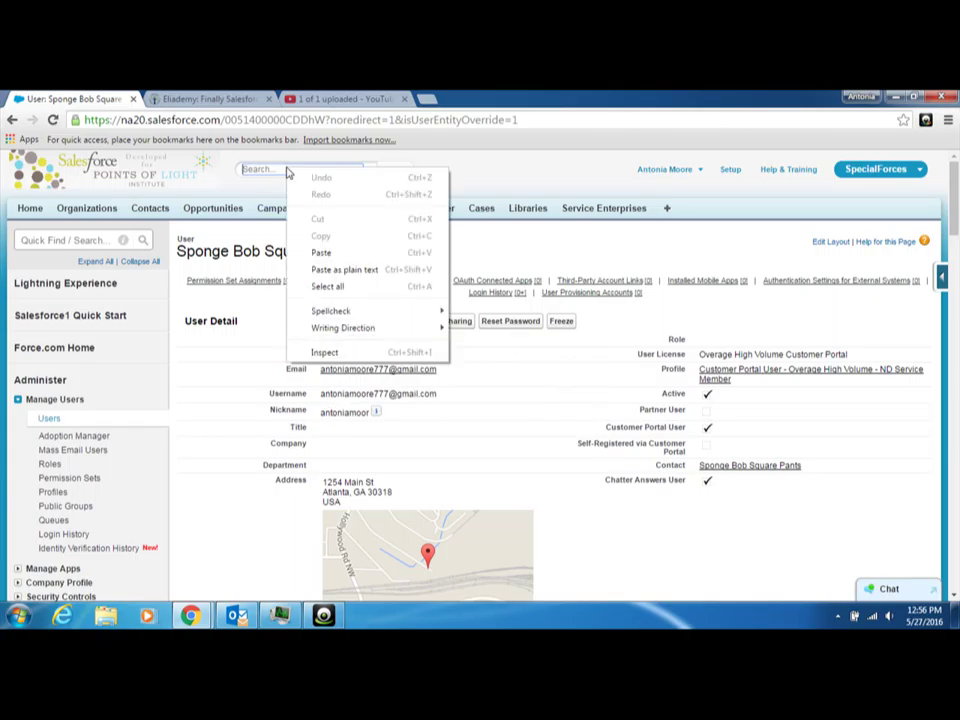
left_click(320, 252)
left_click(396, 172)
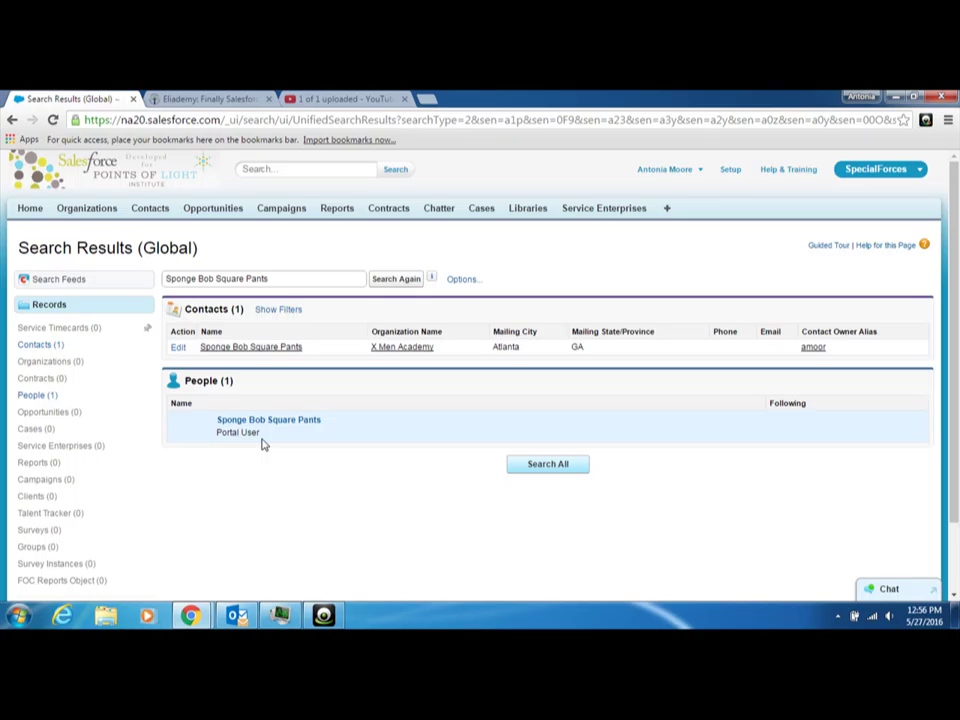
Open the contact's detail page from the search results and review its X Men Academy and VISTA service details.
left_click(262, 349)
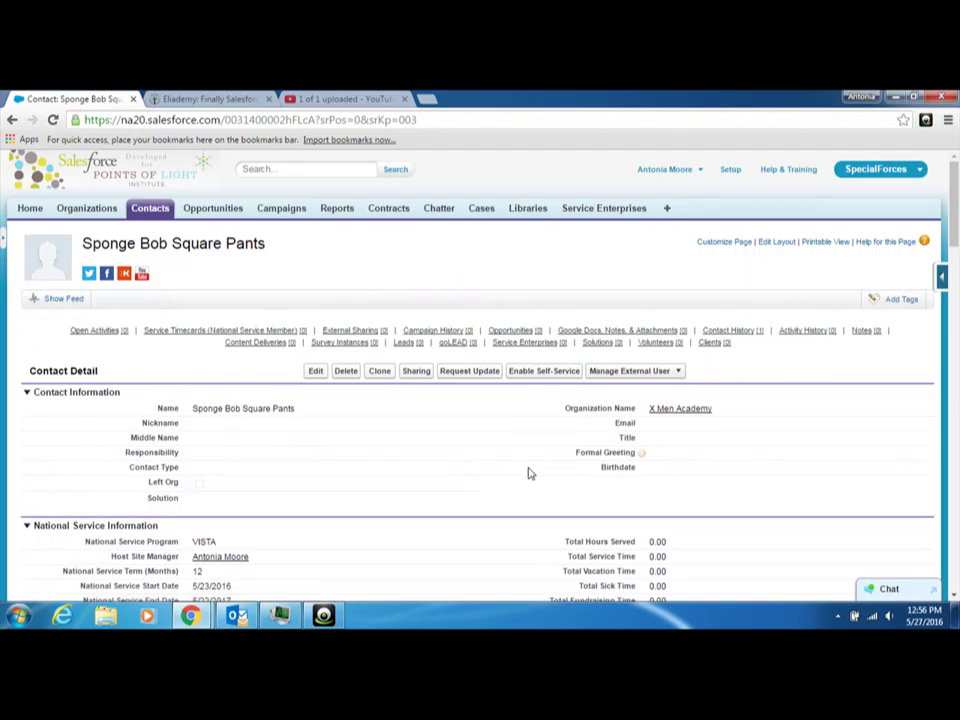
scroll(484, 478, "down", 5)
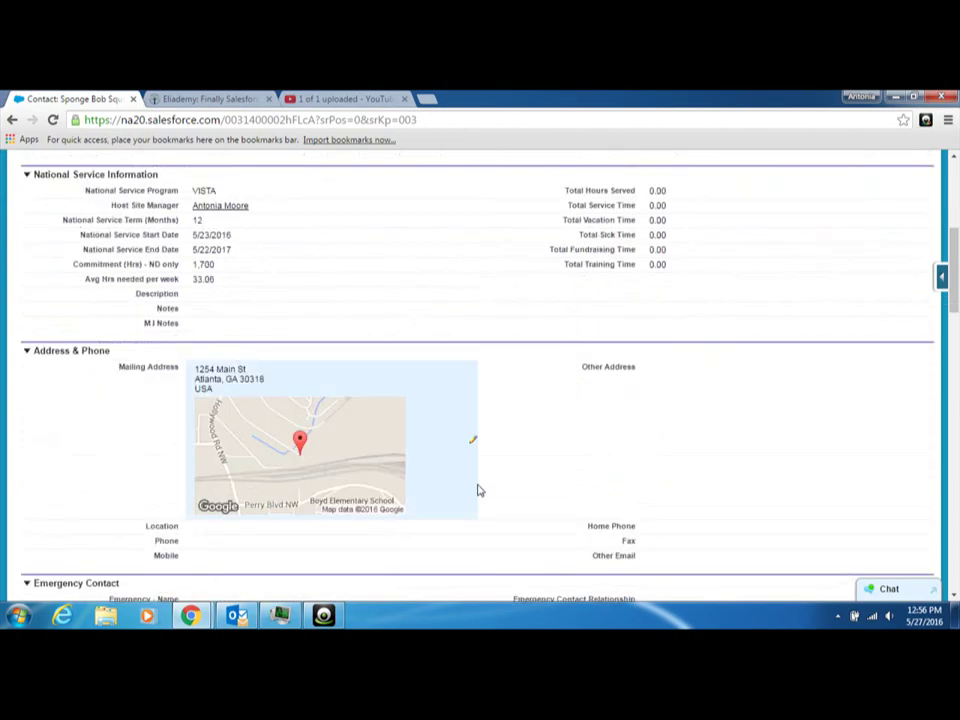
scroll(478, 491, "up", 4)
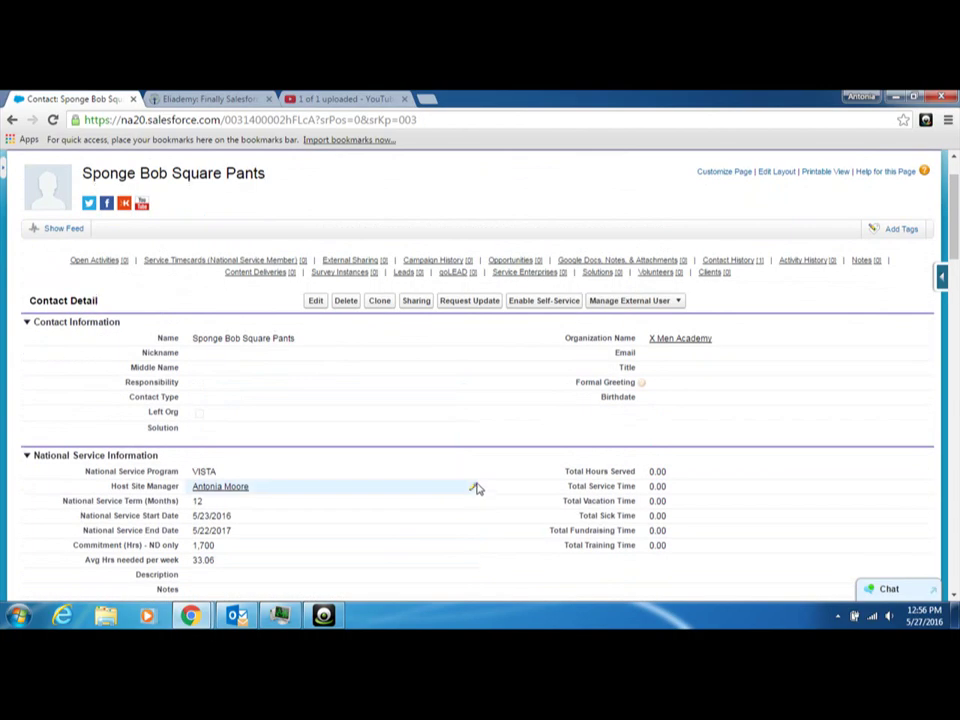
scroll(477, 488, "up", 1)
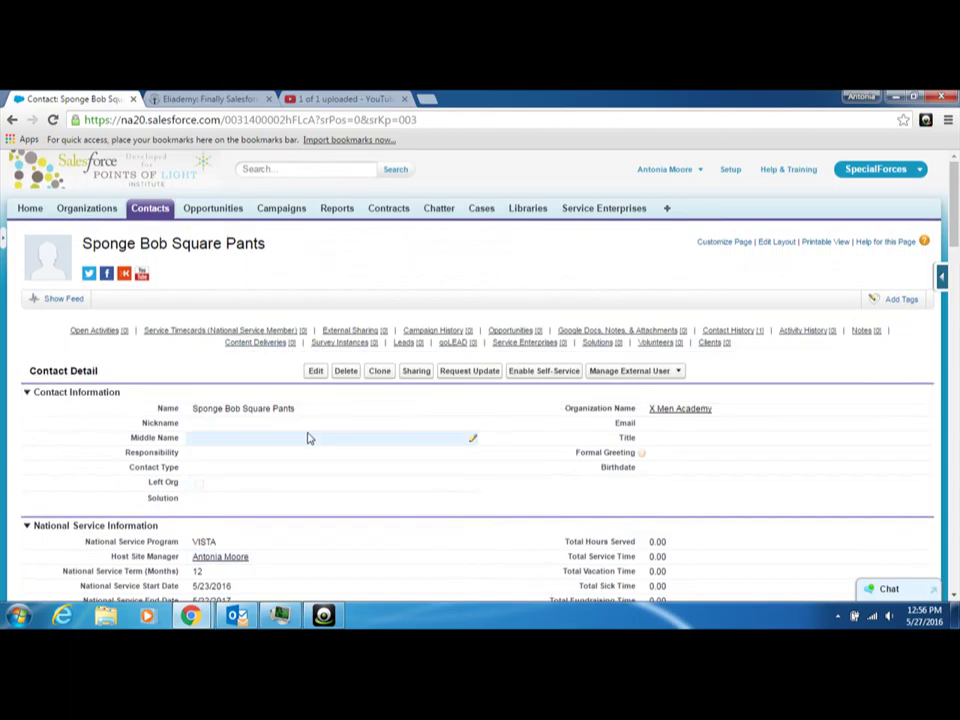
View the contact's linked customer user, confirming it is active with the ND Service Member profile.
left_click(678, 374)
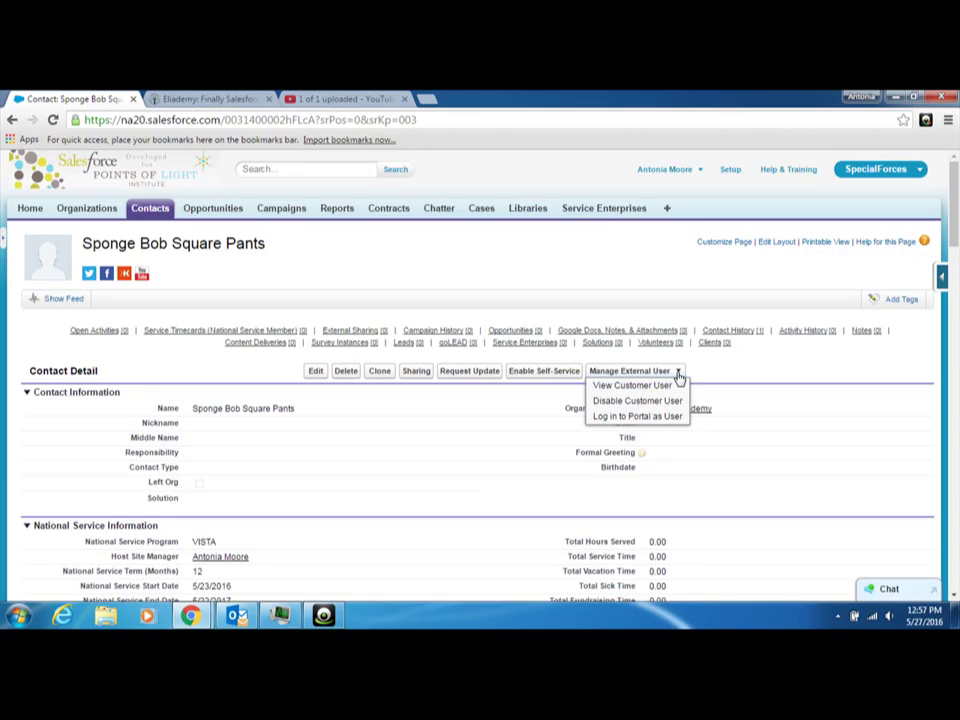
left_click(661, 386)
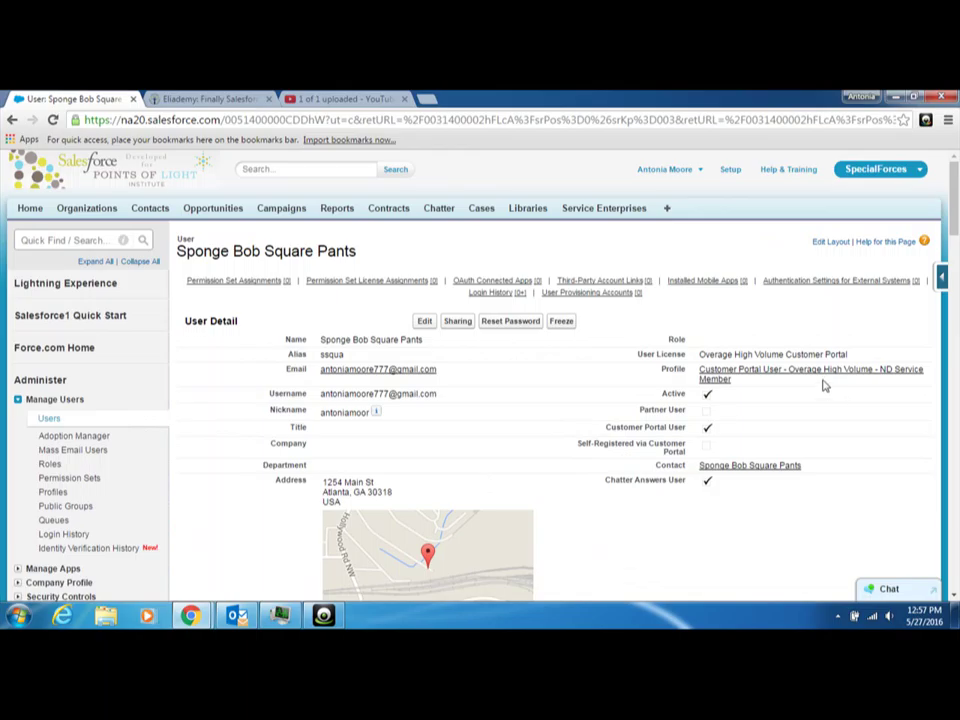
scroll(671, 497, "down", 5)
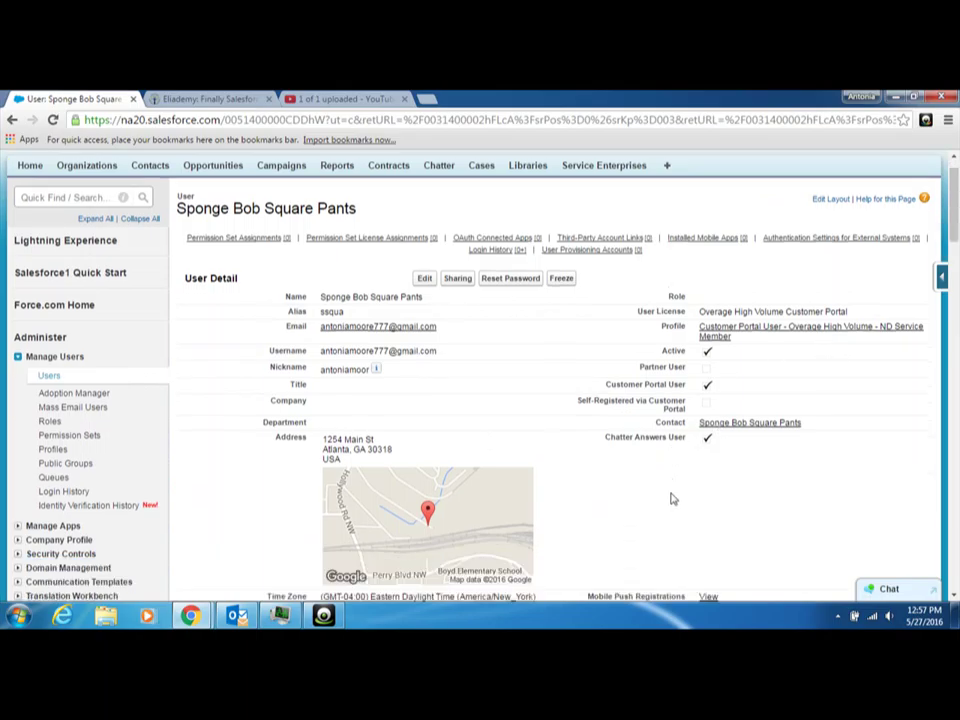
scroll(611, 493, "down", 6)
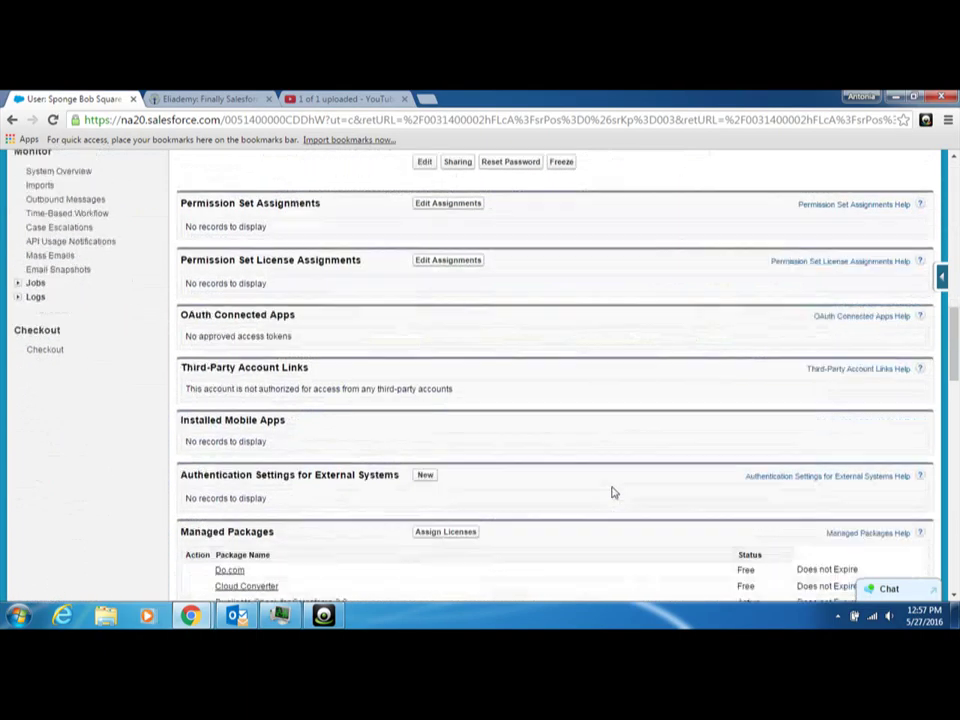
scroll(613, 491, "up", 12)
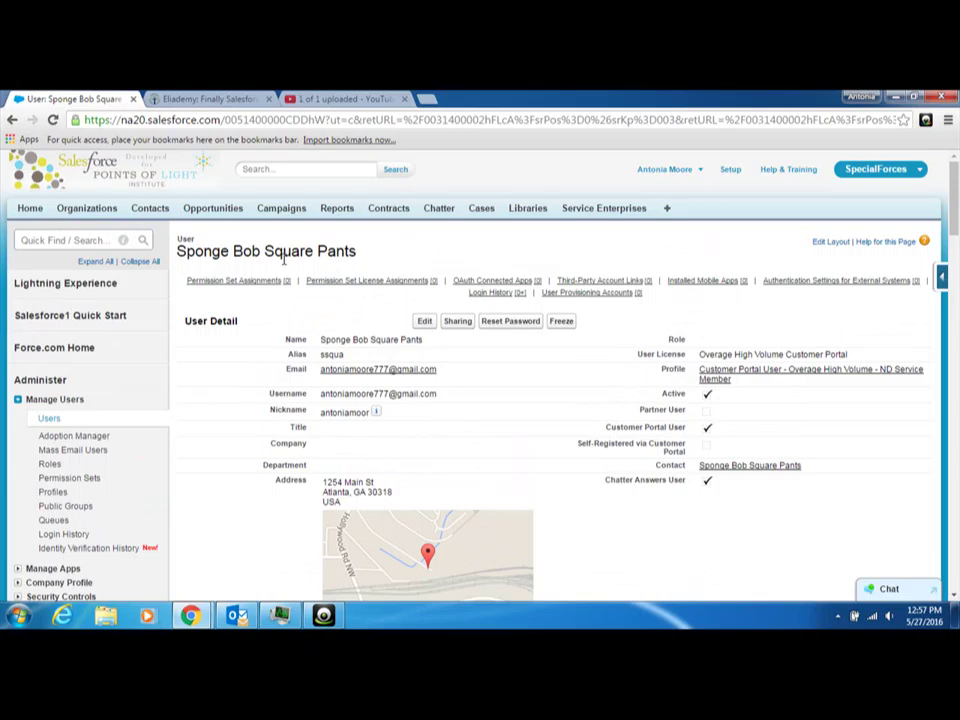
Return to the Salesforce Home page with its three dashboard charts.
left_click(30, 208)
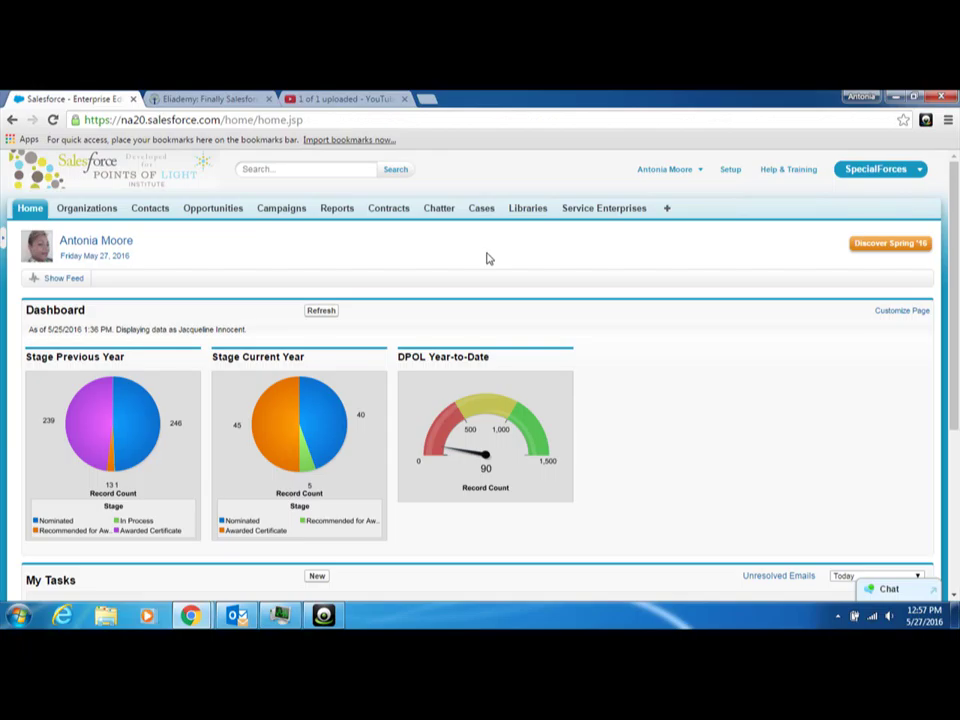
left_click(323, 615)
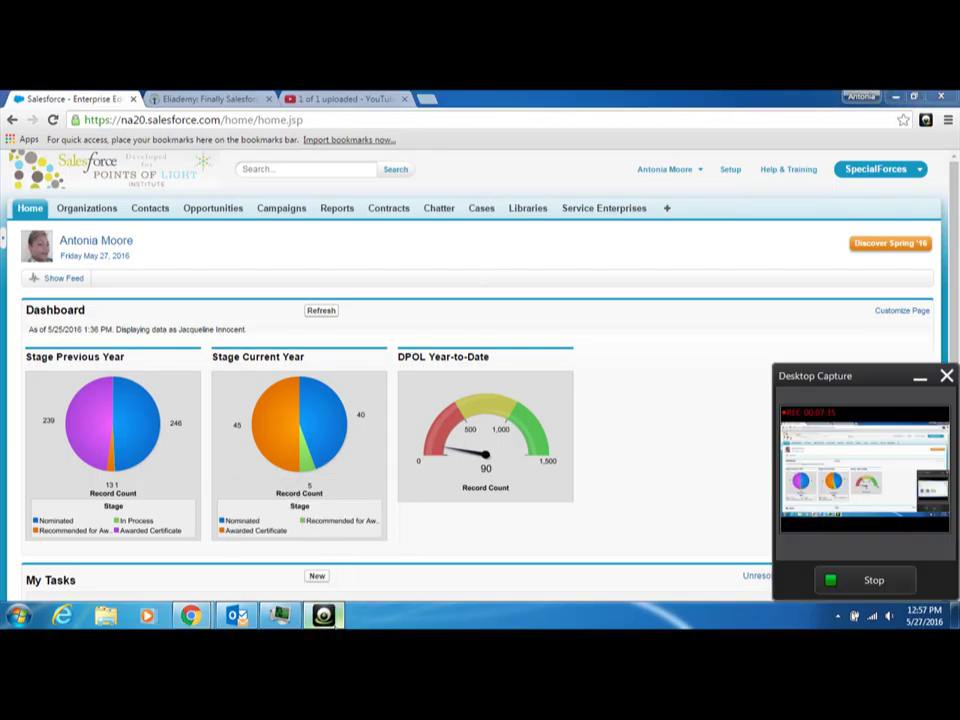